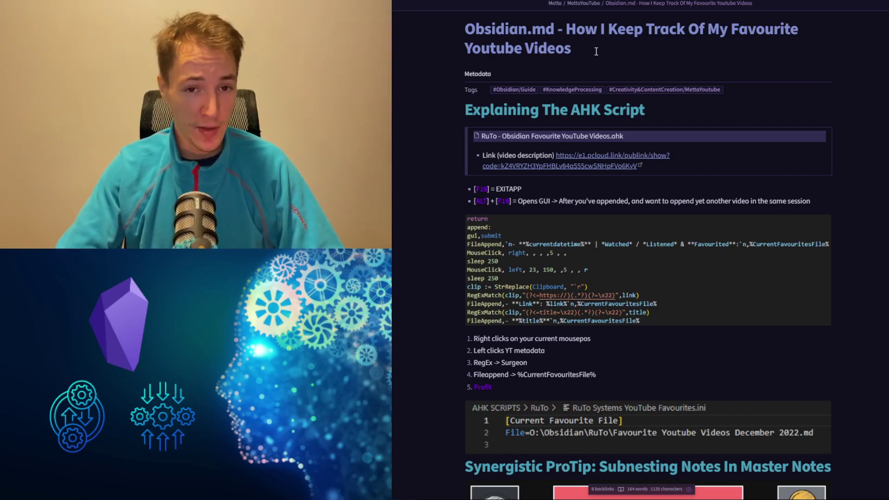
- In the Alt+F10 script window, choose Favourite Youtube Videos December 2022.md as the new favourites file
drag(566, 33, 786, 53)
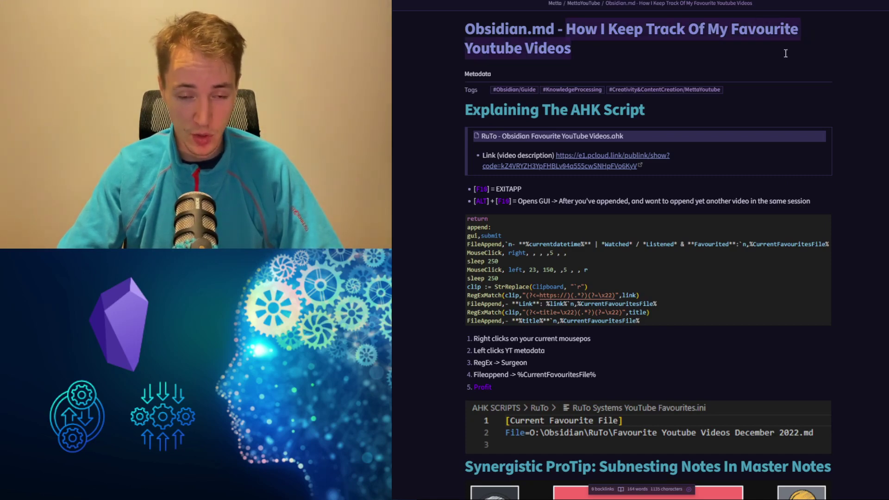
click(780, 56)
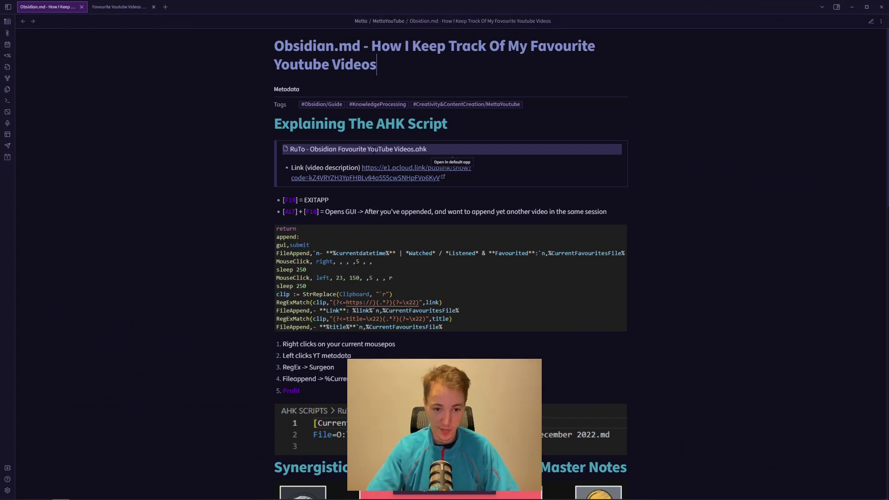
key(alt+F10)
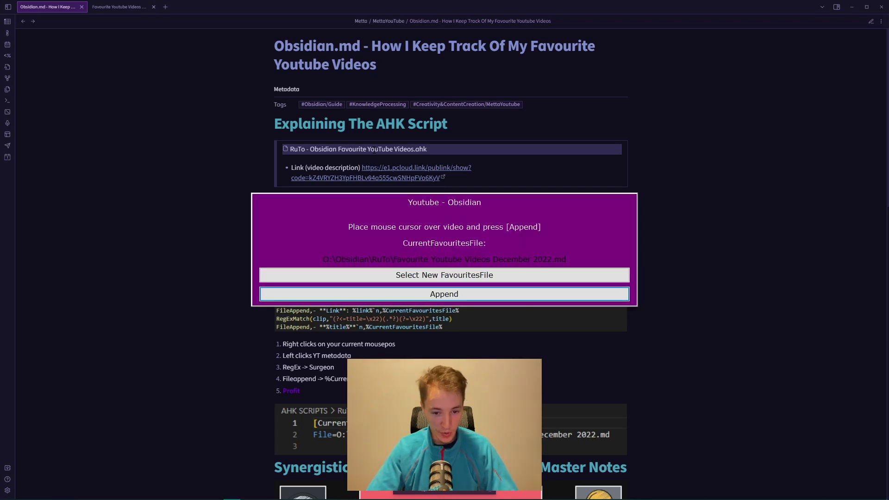
click(469, 280)
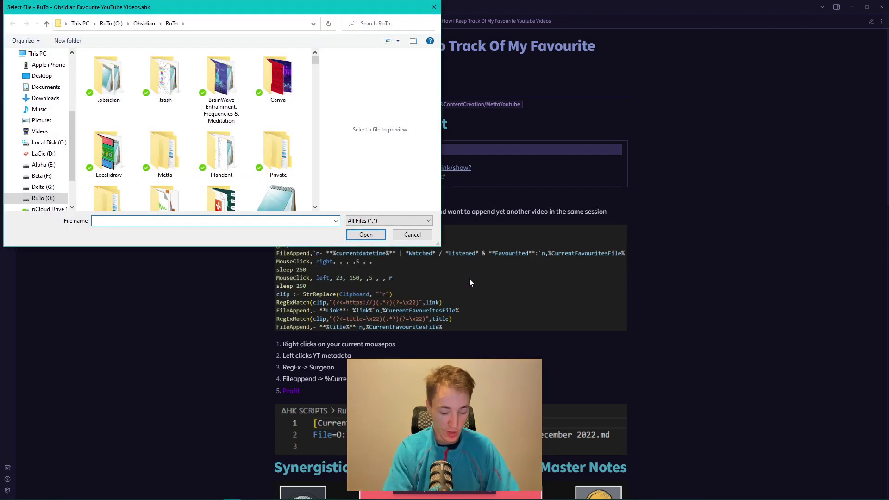
text(favourite)
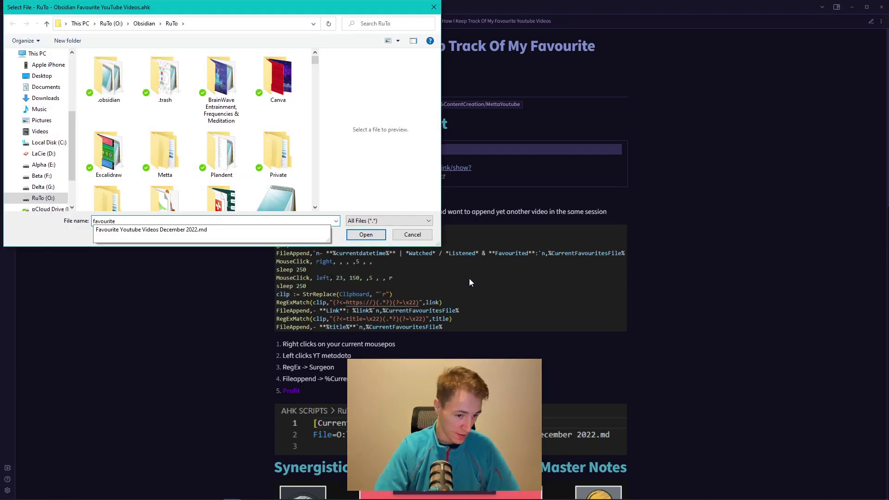
key(Down)
key(Return)
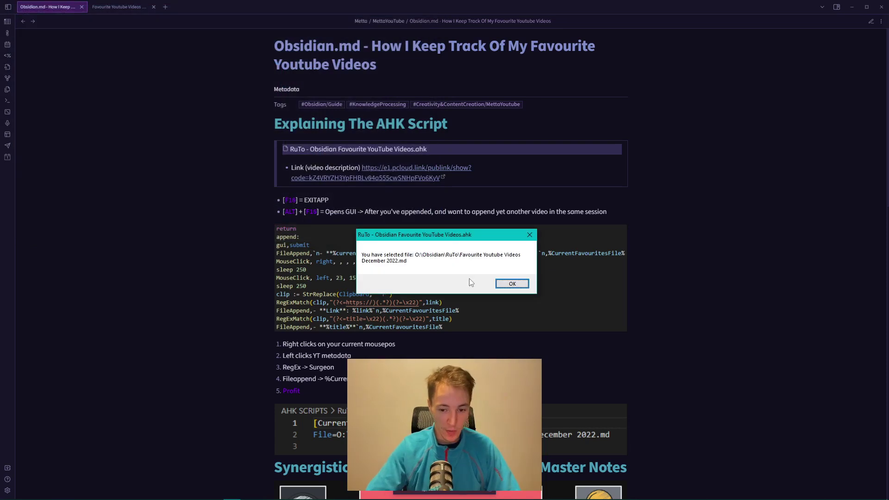
click(504, 283)
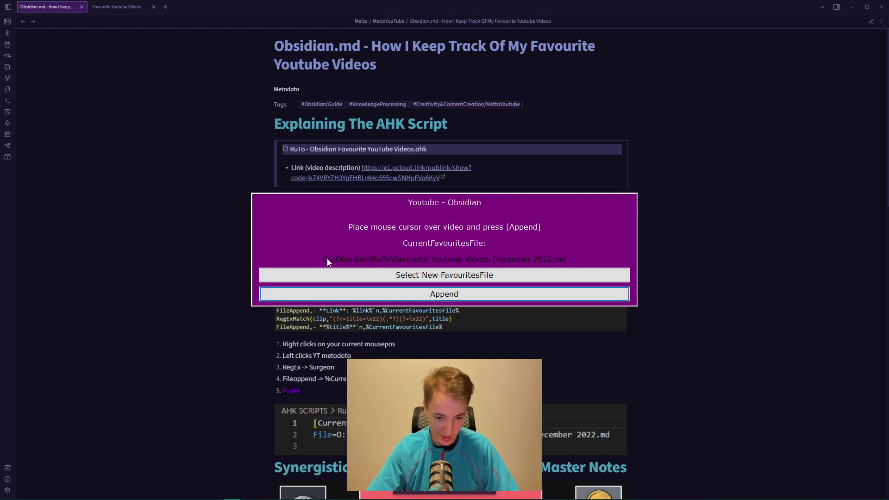
- Exit the script with F10 and highlight RegEx, Surgeon and Fileappend in the numbered steps
key(F10)
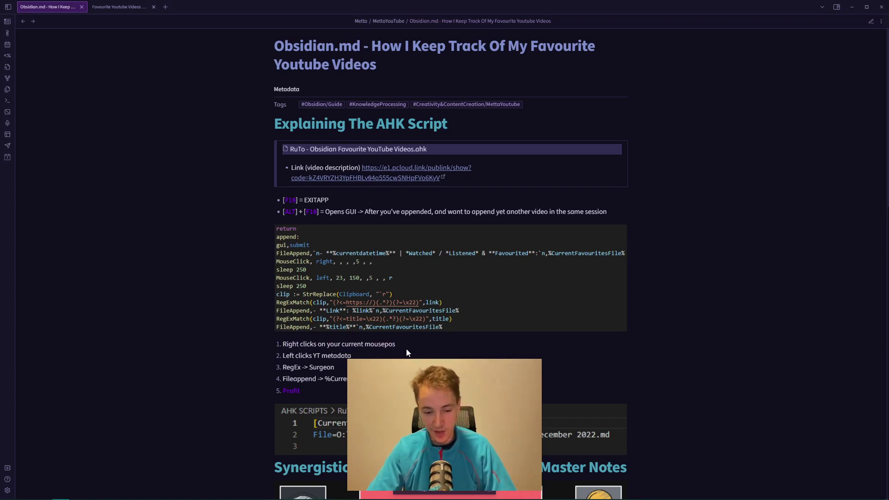
double_click(291, 367)
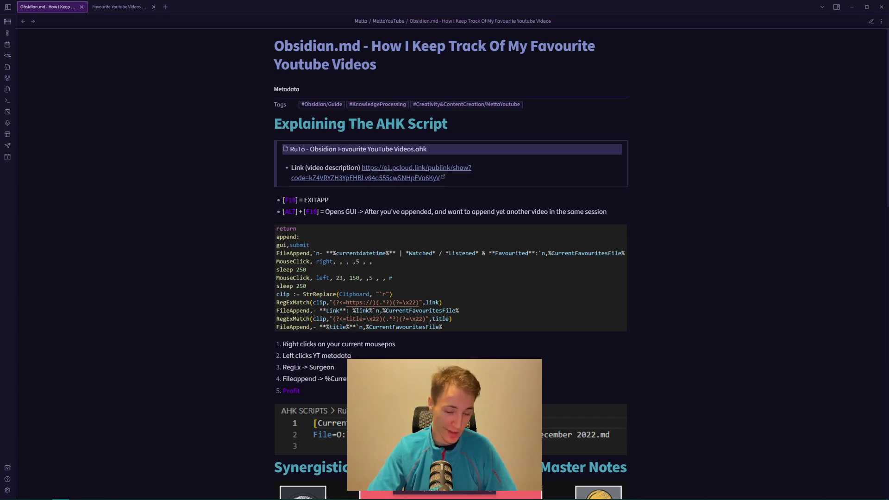
double_click(321, 367)
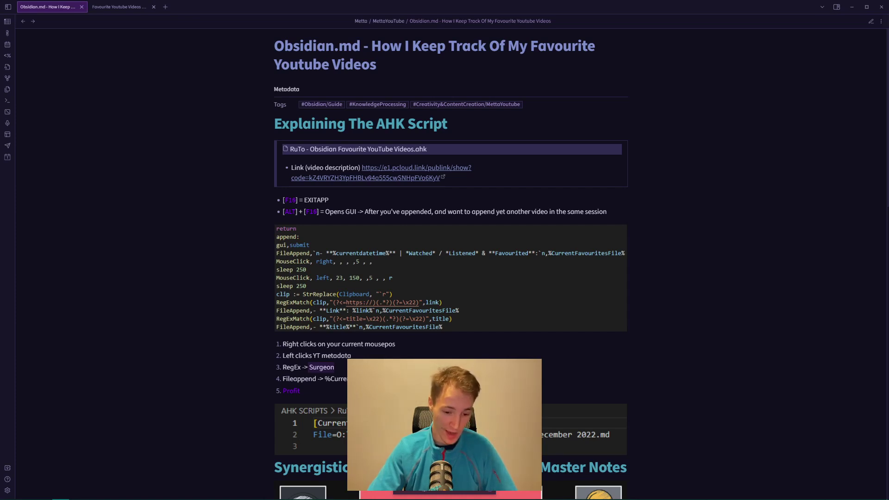
click(291, 379)
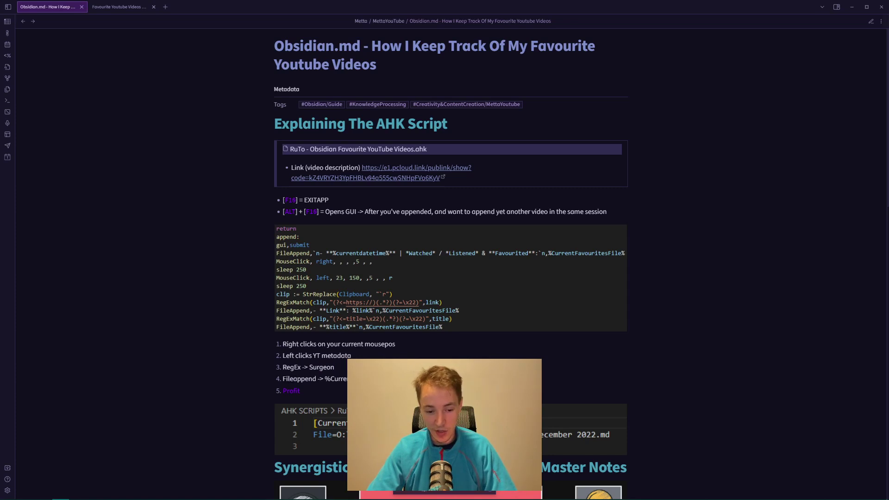
drag(283, 379, 309, 379)
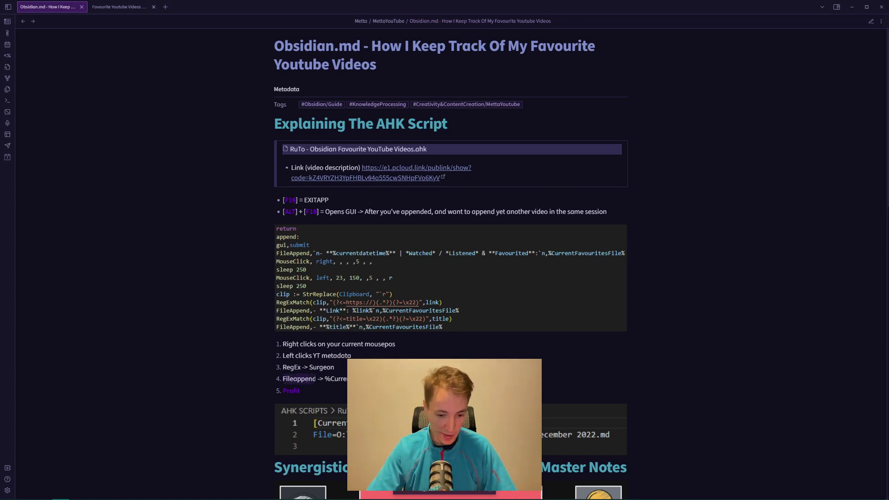
click(315, 379)
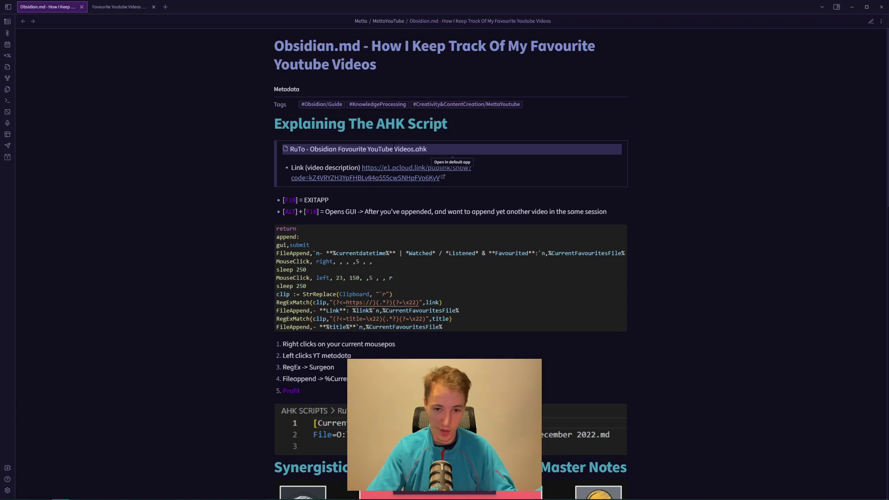
- Run the attached 'RuTo - Obsidian Favourite YouTube Videos.ahk' script from the note
click(393, 148)
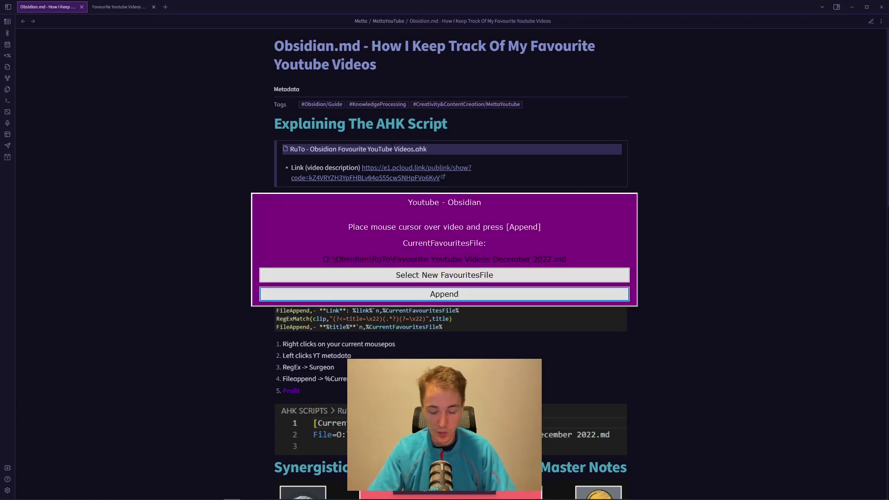
- Append the Amazing Flagellum video to favourites with the comment 'Comments #tags {[links]]'
key(alt+Tab)
key(alt+Tab)
key(alt+Tab)
key(alt+Tab)
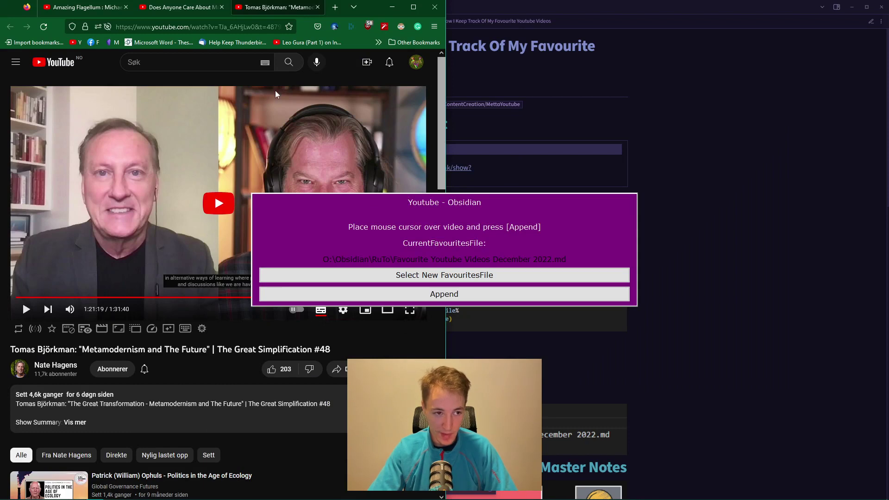
click(100, 9)
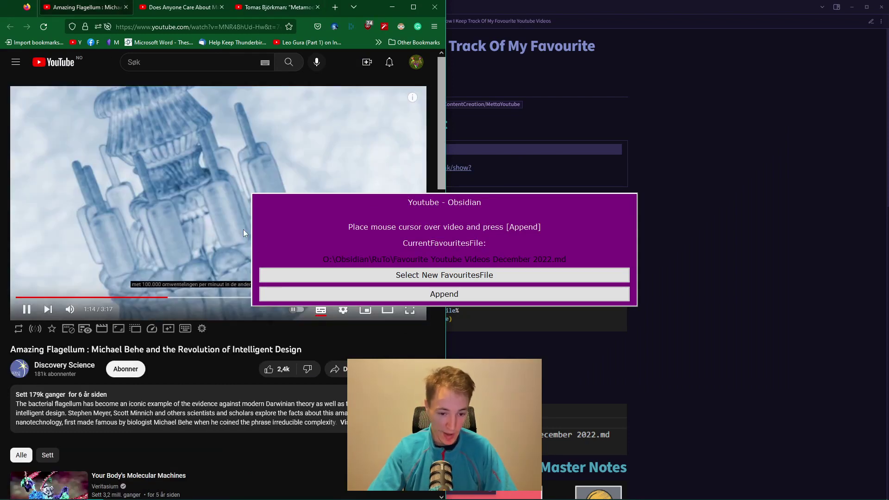
key(alt+Tab)
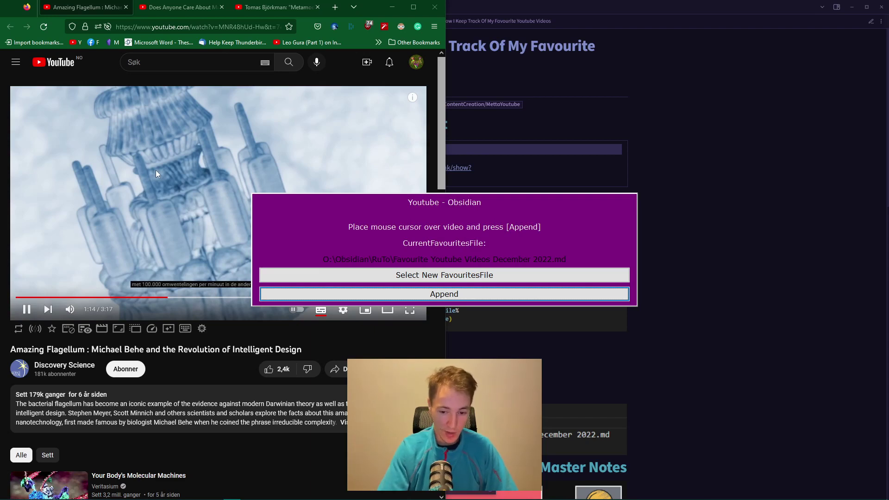
key(Return)
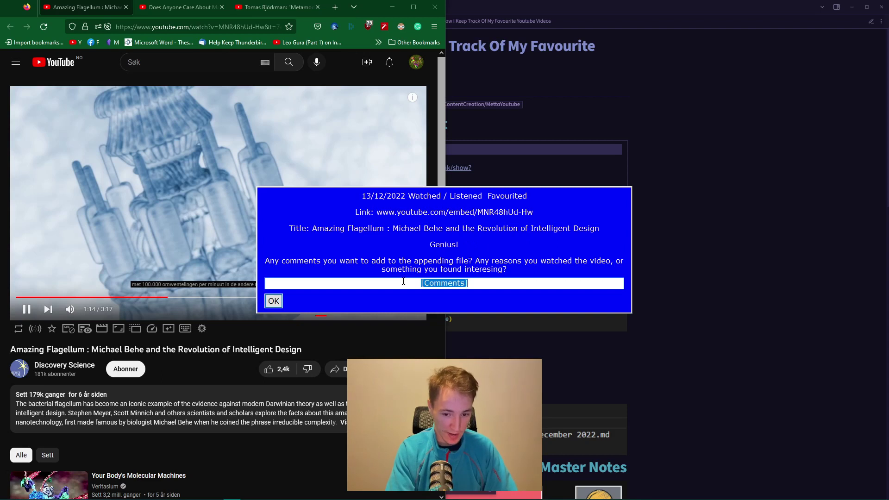
text(Comments)
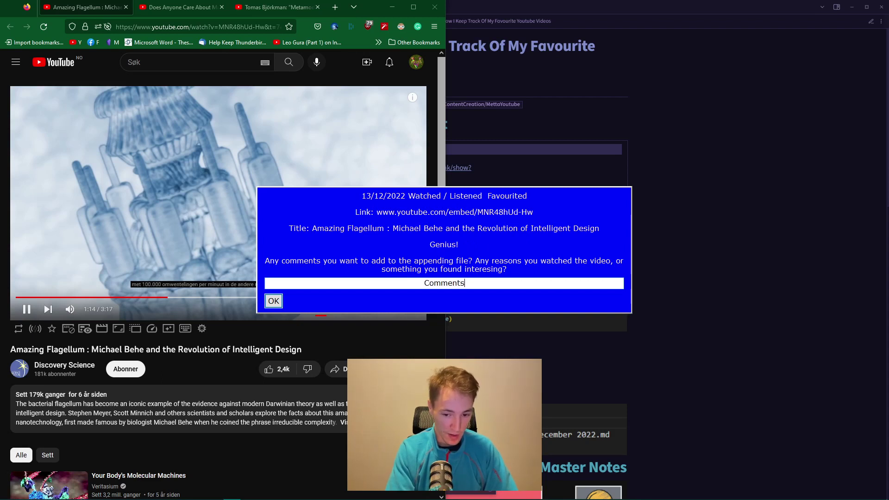
text( #tags {)
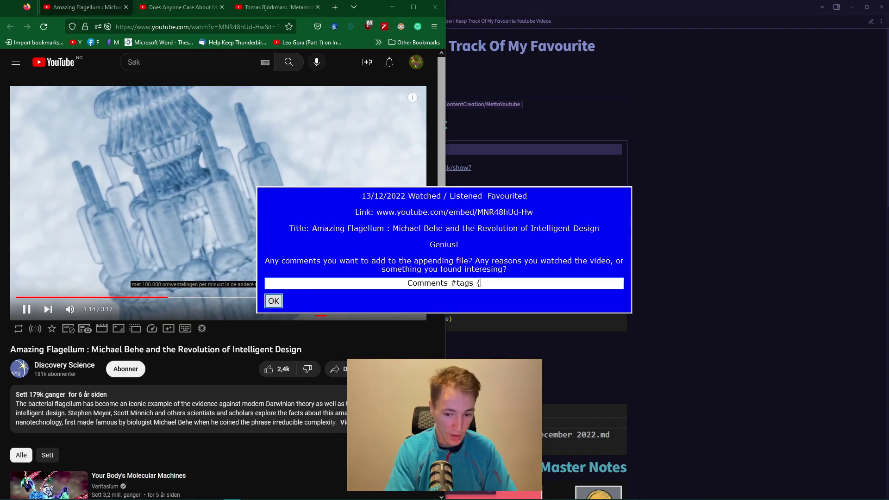
text([links]])
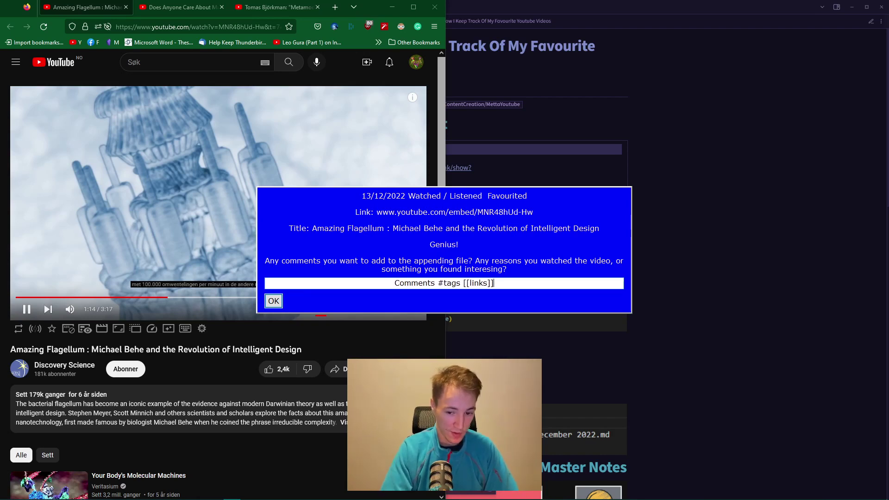
key(Return)
- Append the Male Loneliness video with the comment 'video number 2 with comments #tags [[links]]'
key(ctrl+Tab)
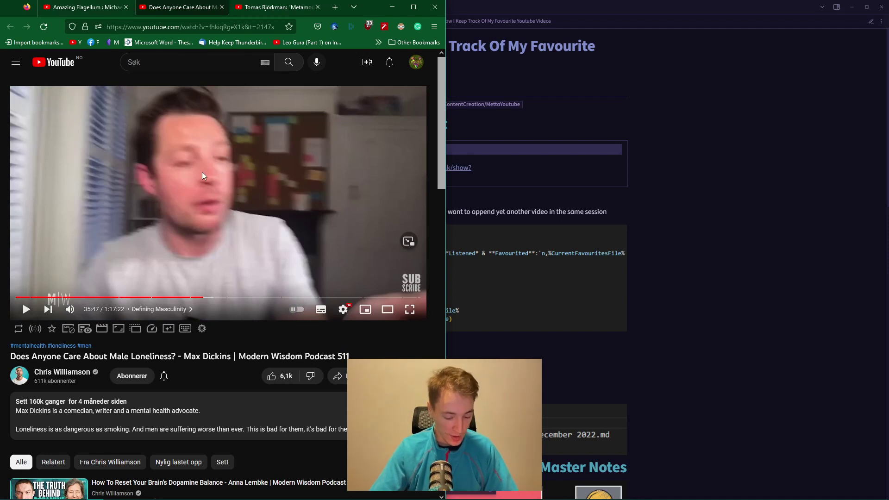
key(ctrl+alt+y)
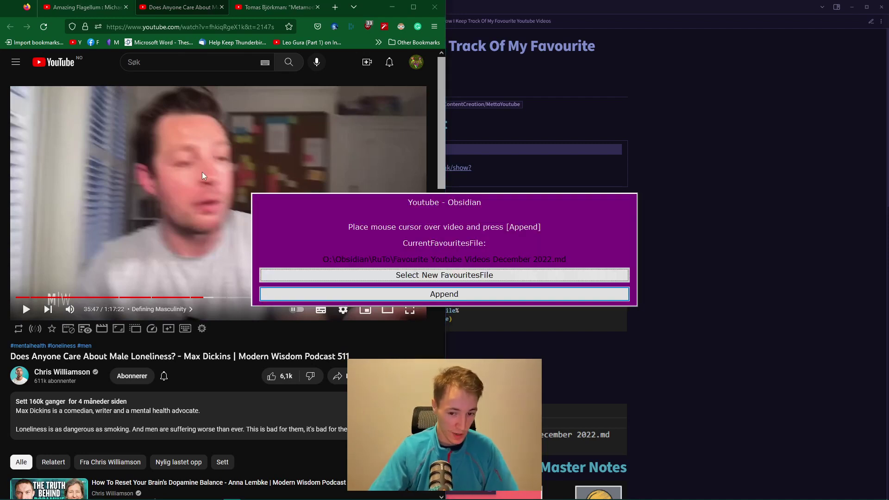
key(Return)
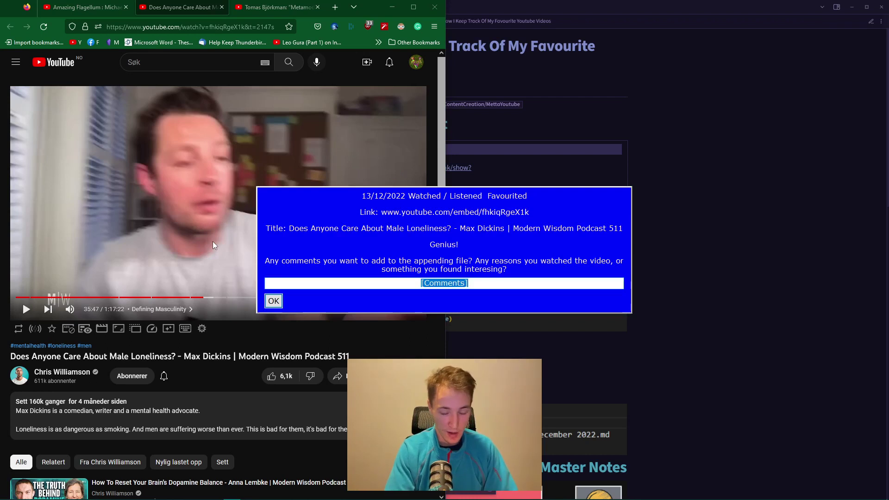
text(video number)
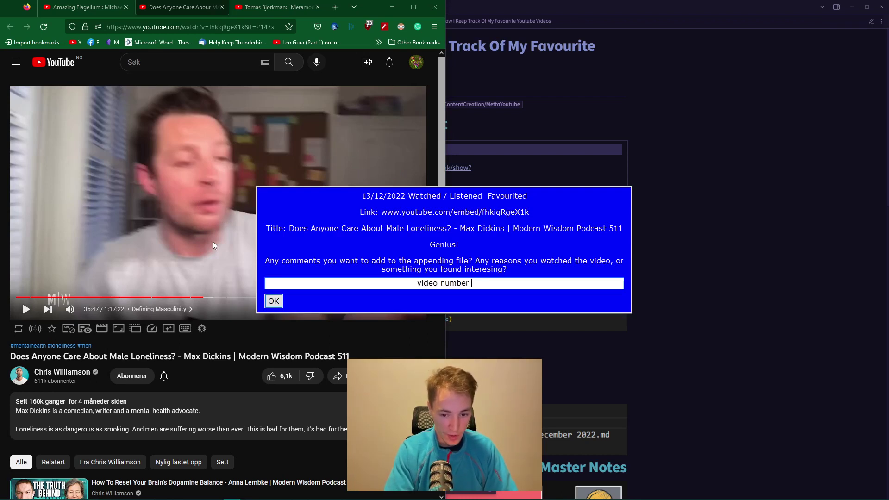
text(2 with comment)
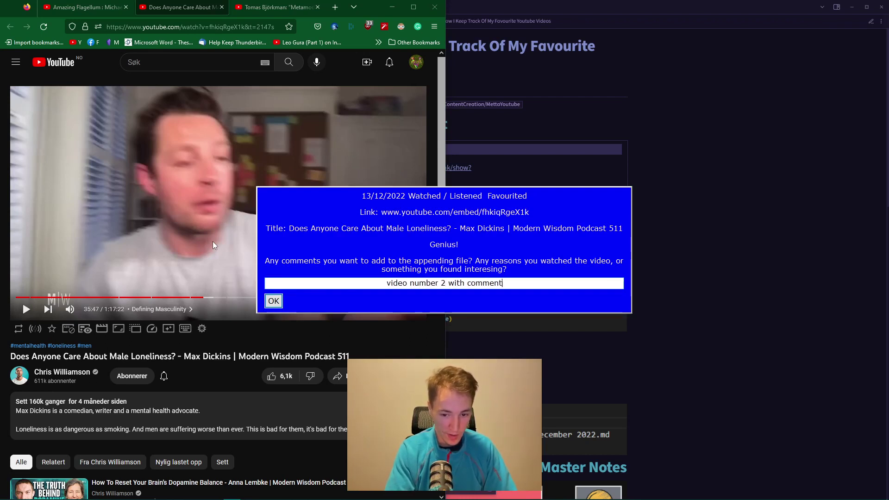
text(s #tags [[l)
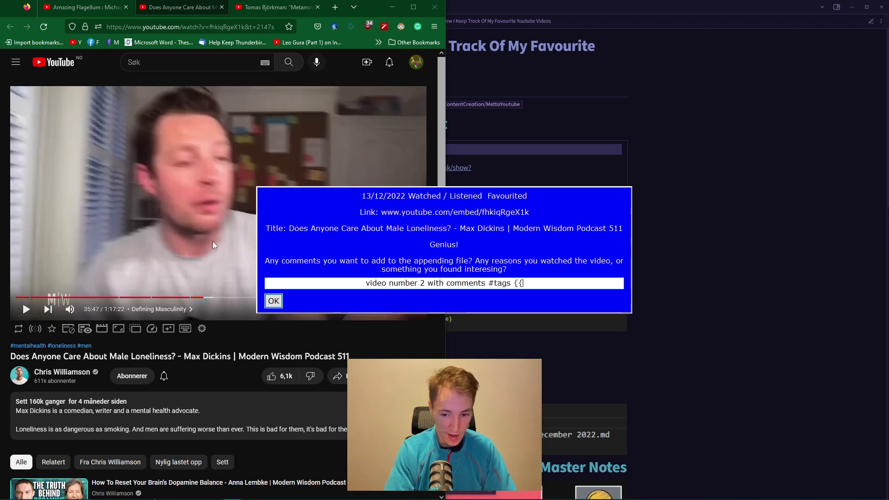
text(inks]])
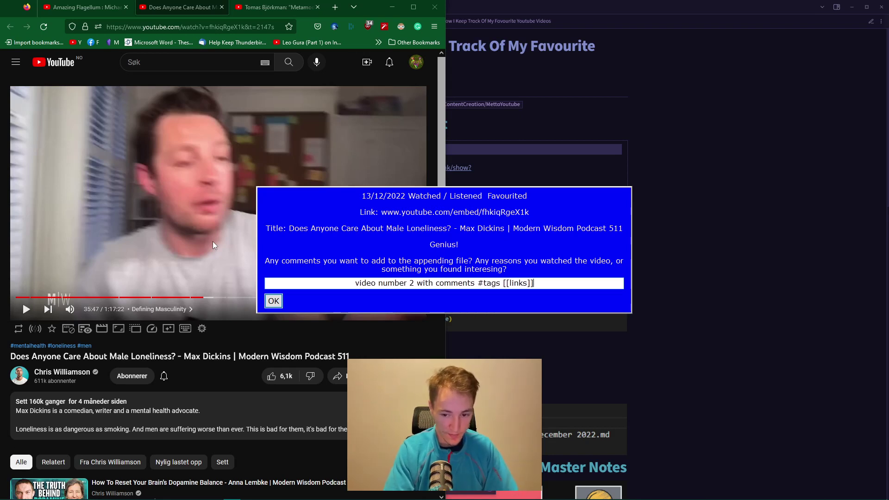
key(Return)
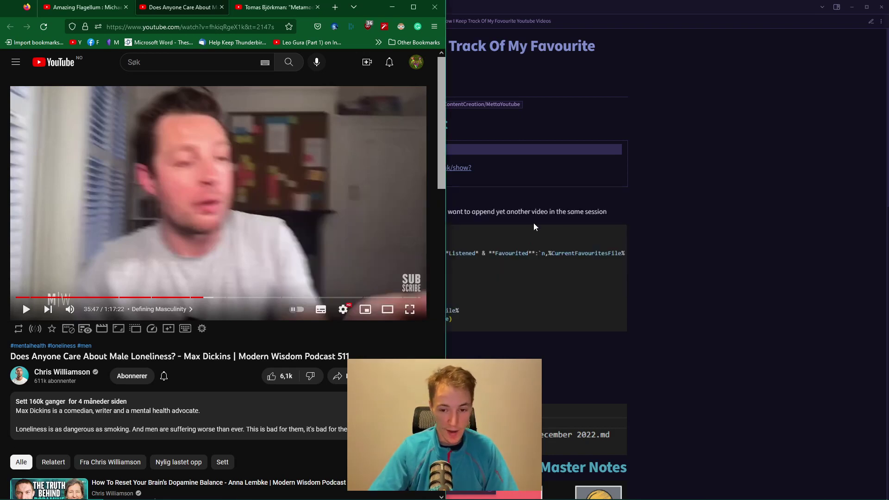
click(542, 213)
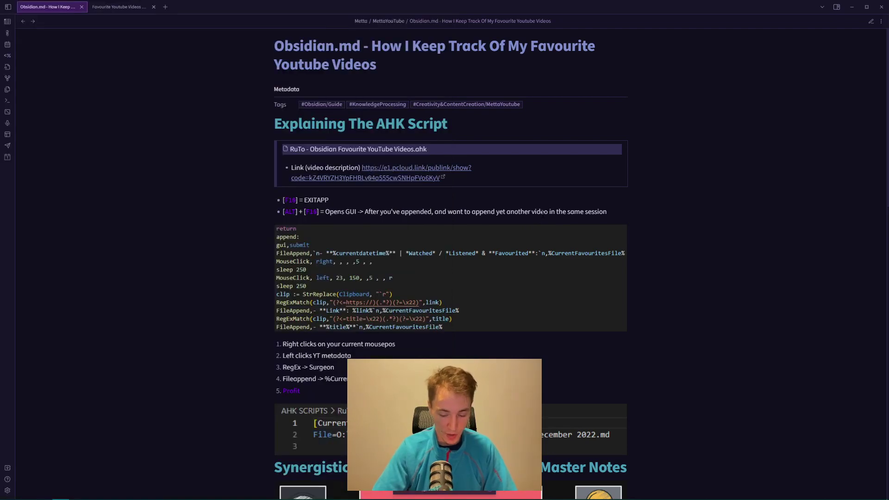
- Snap Obsidian to the right half and scroll through the Favourite Youtube Videos note's entries
key(super+Right)
key(ctrl+Tab)
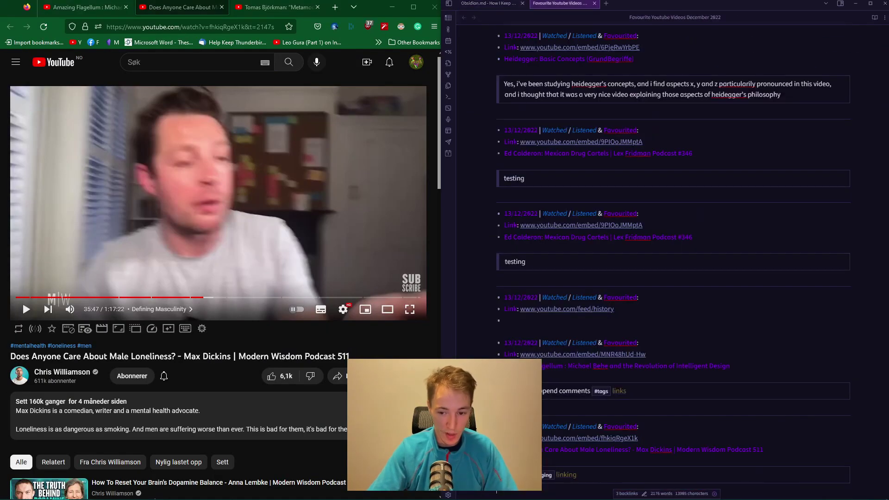
key(ctrl+z)
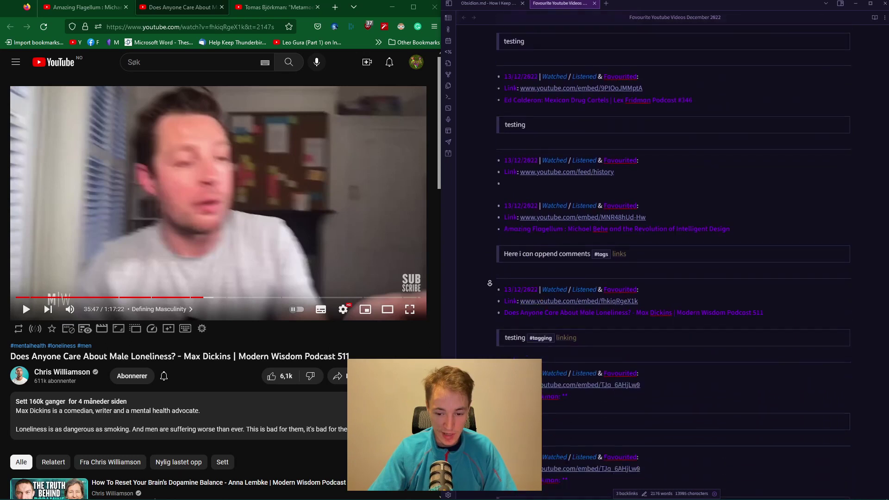
scroll(488, 284, down, 5)
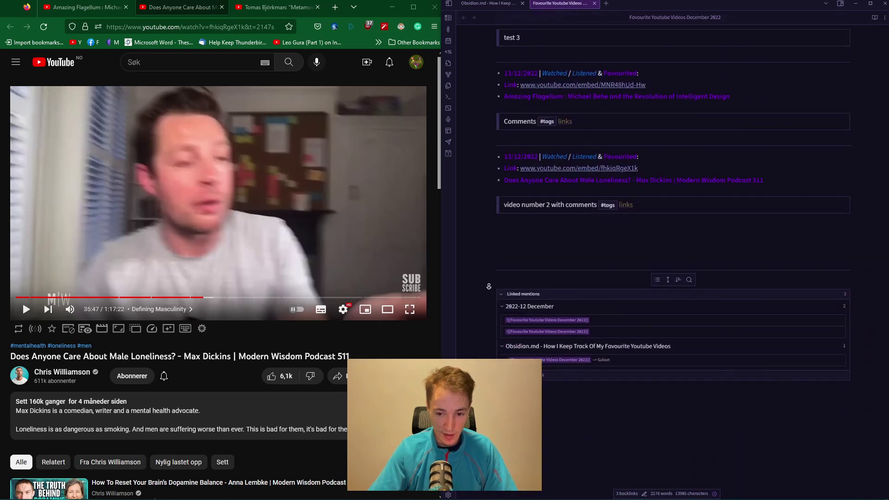
scroll(498, 279, up, 2)
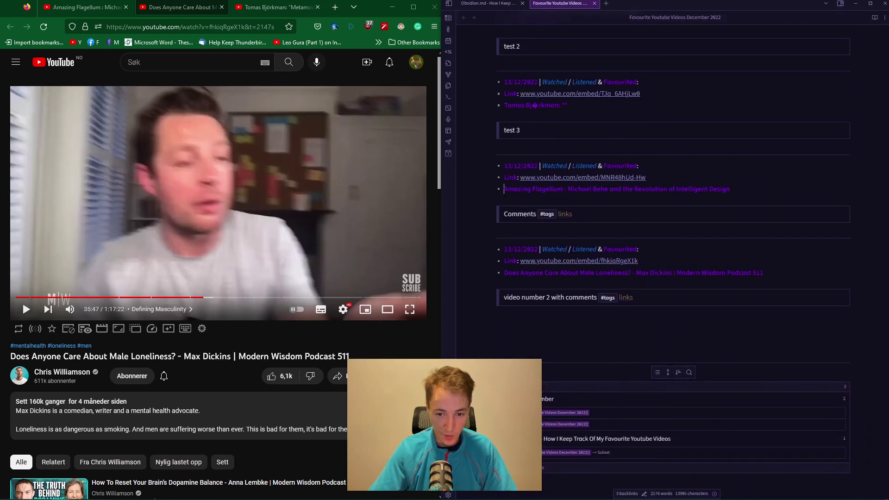
- Inspect the Amazing Flagellum and Male Loneliness entries and comments, then switch the browser to the Metamodernism video
drag(523, 189, 553, 189)
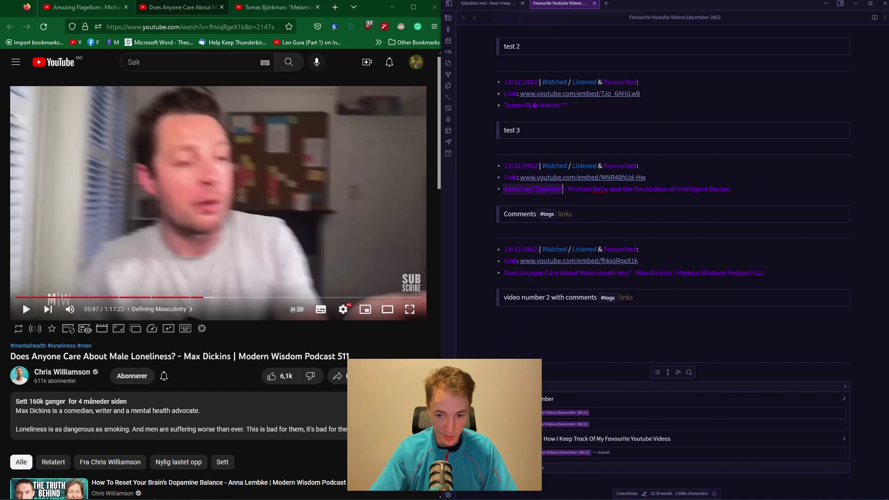
click(569, 222)
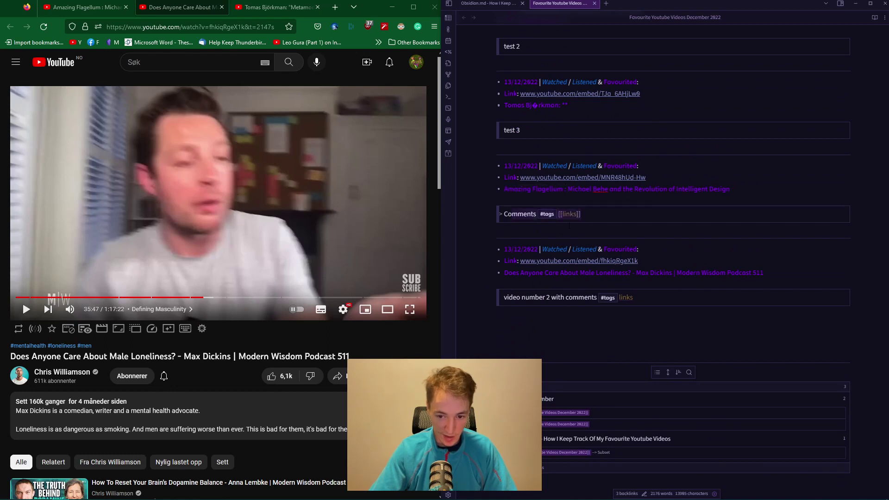
drag(505, 273, 609, 273)
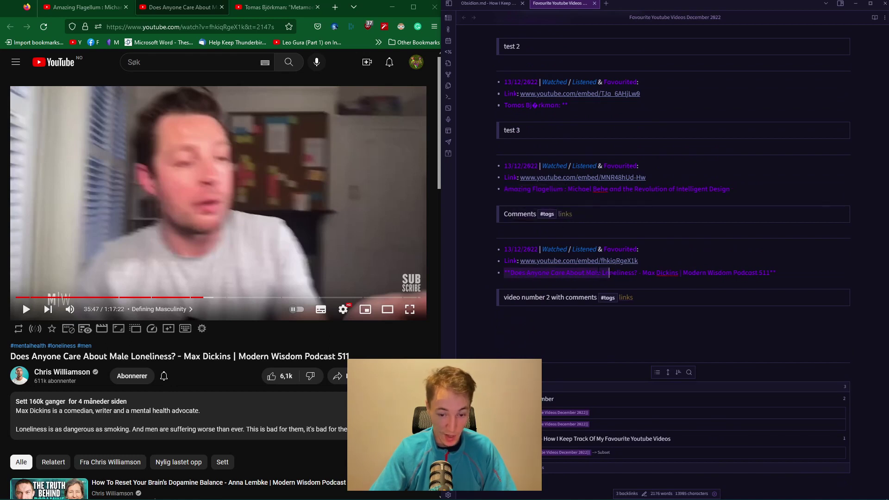
drag(505, 273, 636, 272)
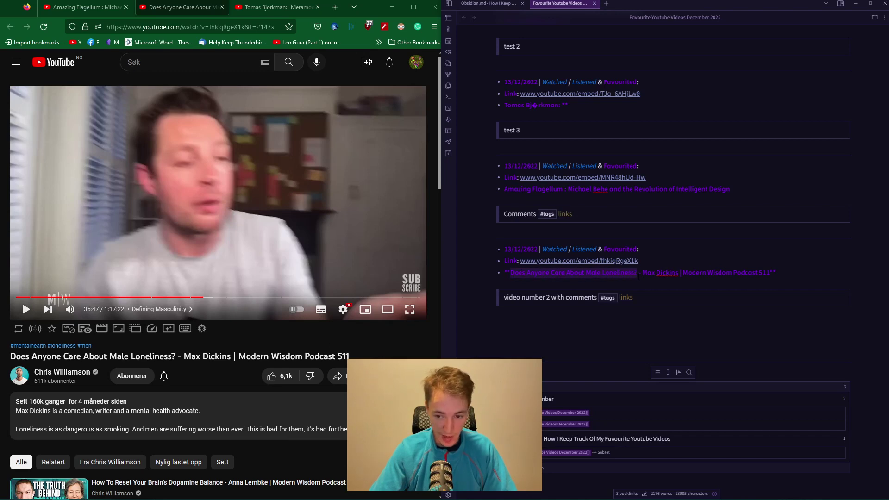
drag(504, 297, 650, 300)
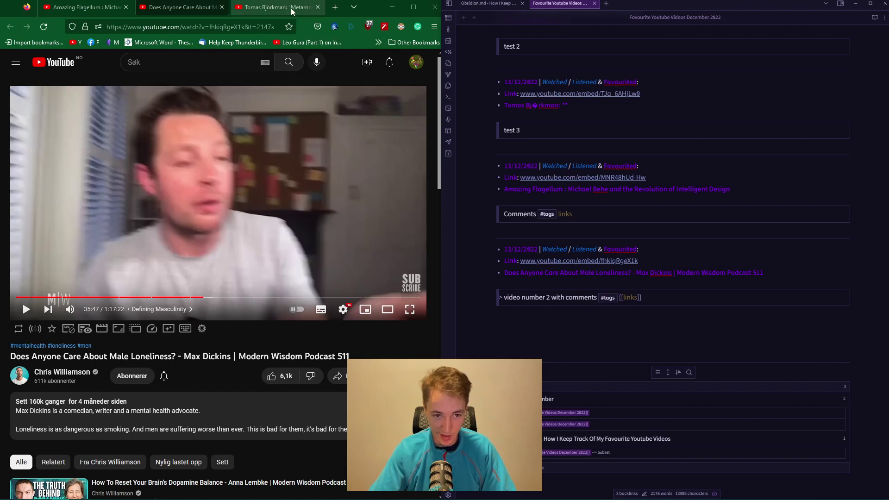
click(278, 7)
middle_click(169, 133)
- Append the Metamodernism video with the comment 'there we go, the third example #tagged and fully [[linked]]'
key(Down)
key(Down)
key(Down)
key(Down)
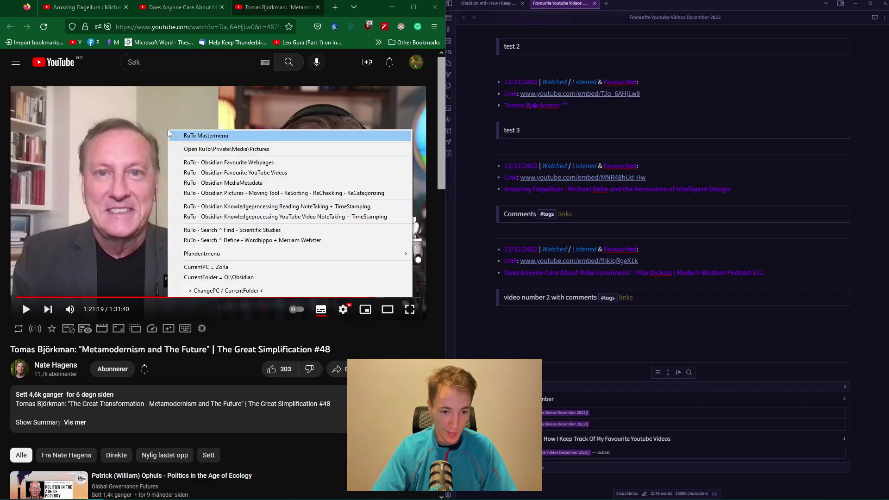
key(Return)
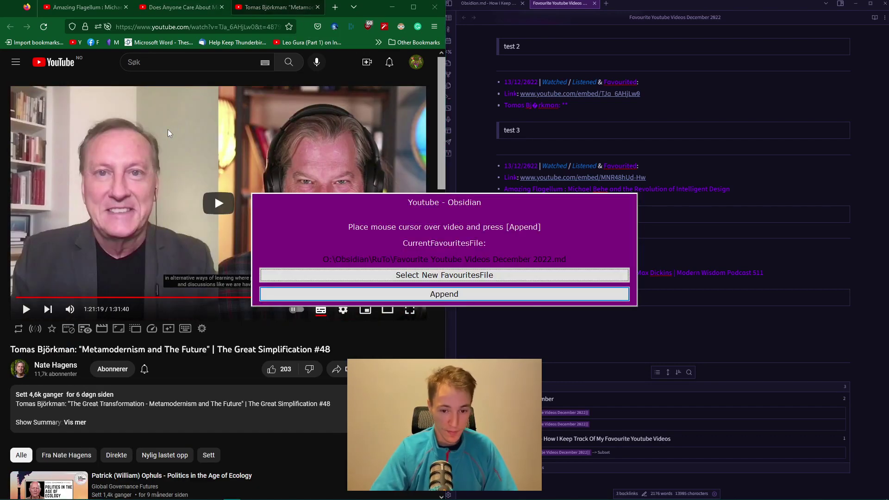
key(Return)
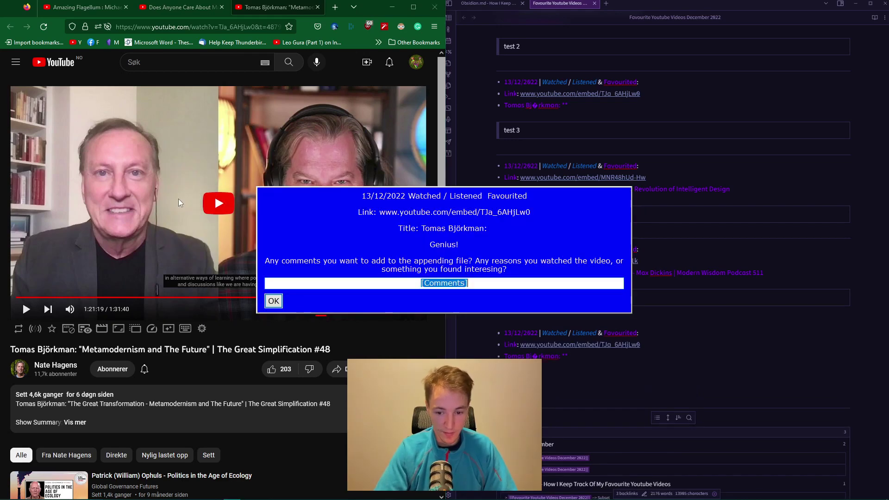
text(there we go, )
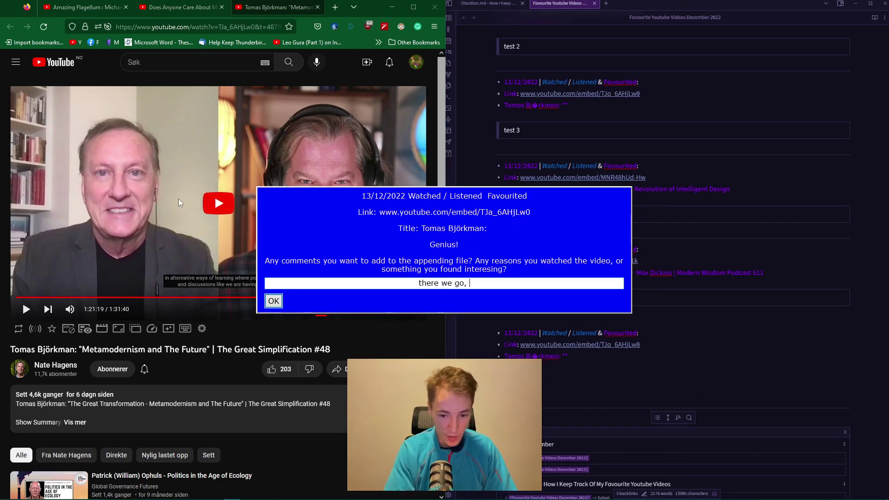
text(the third example #)
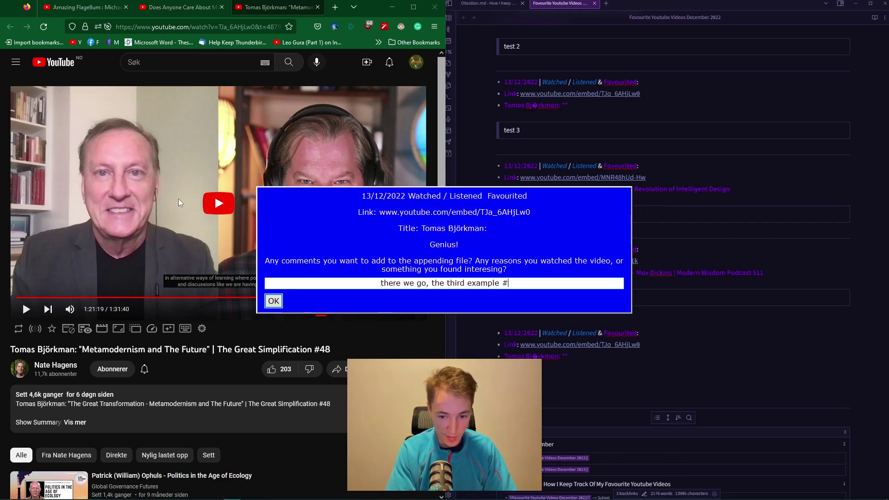
text(tagged and fully )
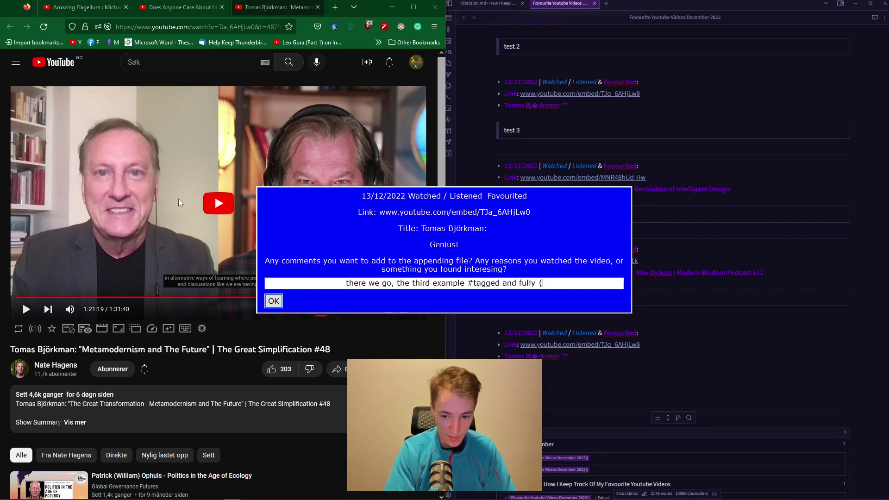
text([[linked]])
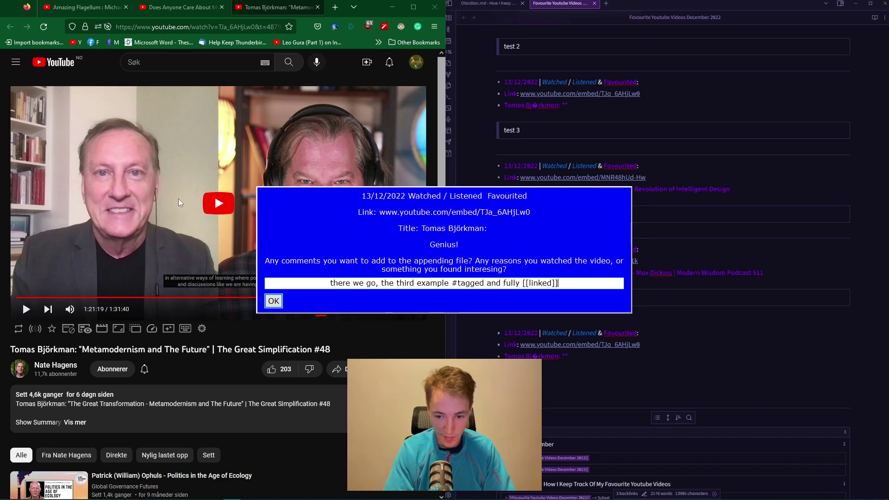
key(Return)
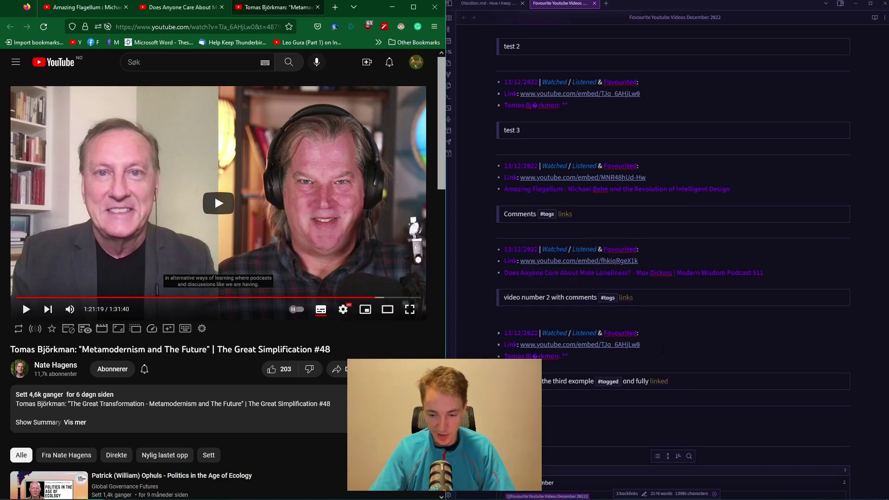
scroll(663, 349, up, 5)
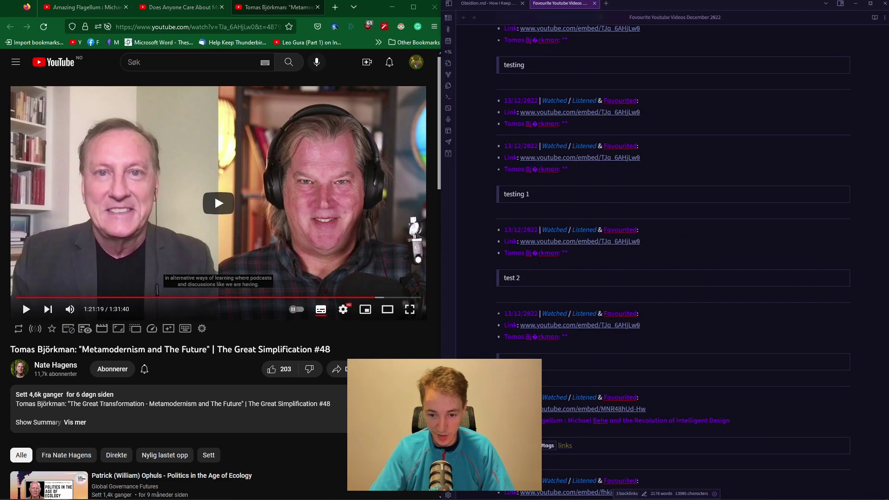
scroll(538, 260, up, 10)
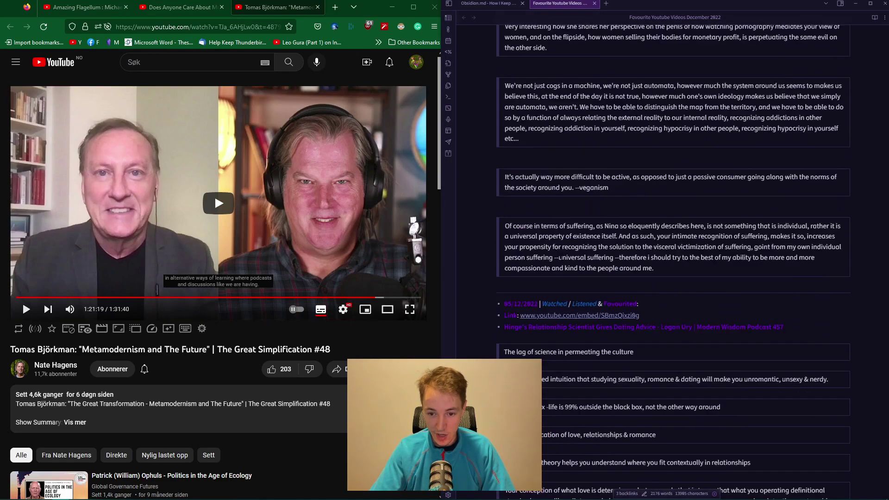
scroll(560, 258, up, 3)
scroll(489, 270, up, 15)
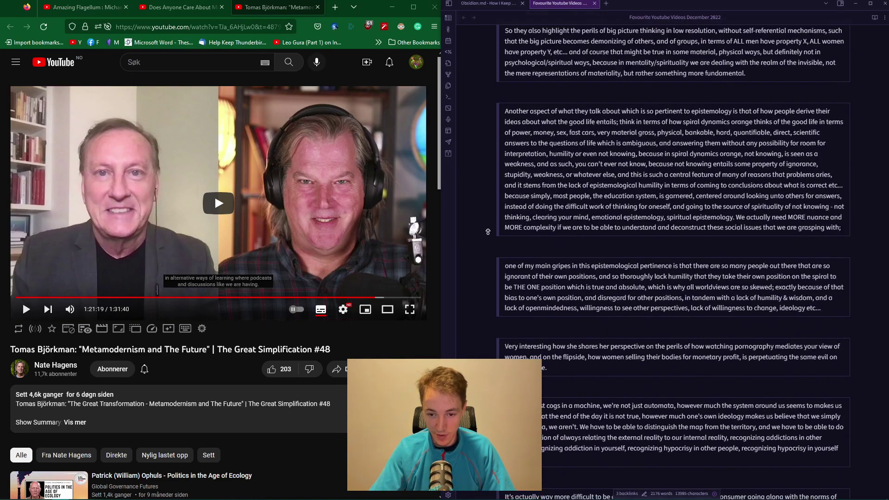
scroll(486, 232, up, 2)
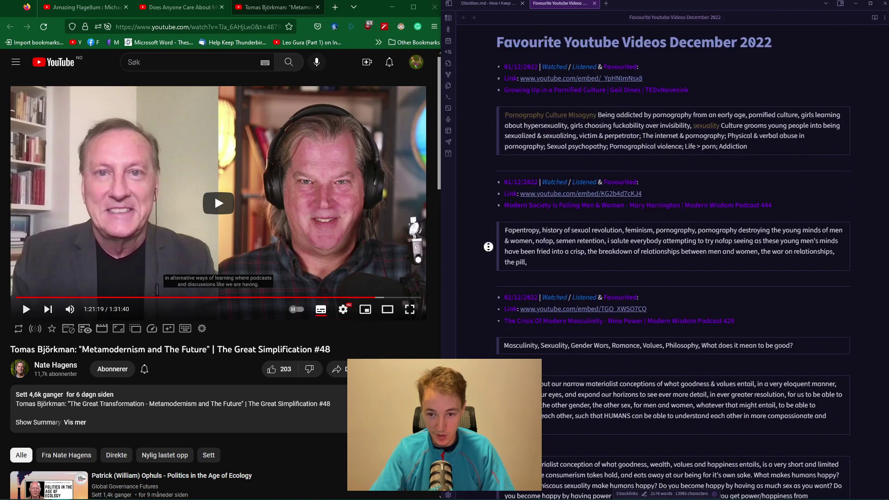
click(480, 7)
key(super+Up)
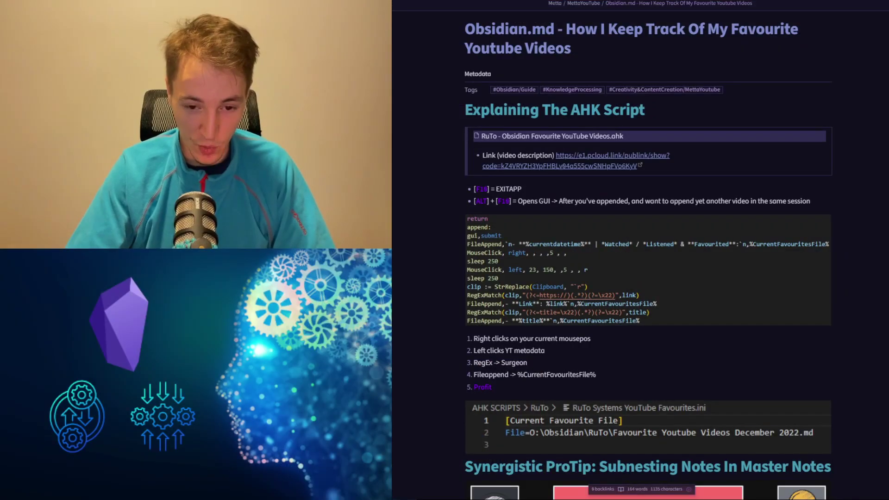
scroll(844, 135, down, 2)
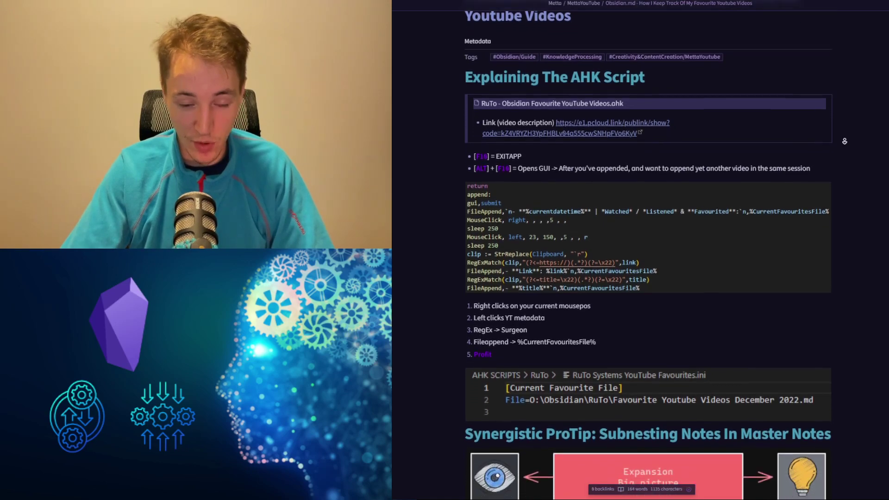
scroll(844, 141, down, 5)
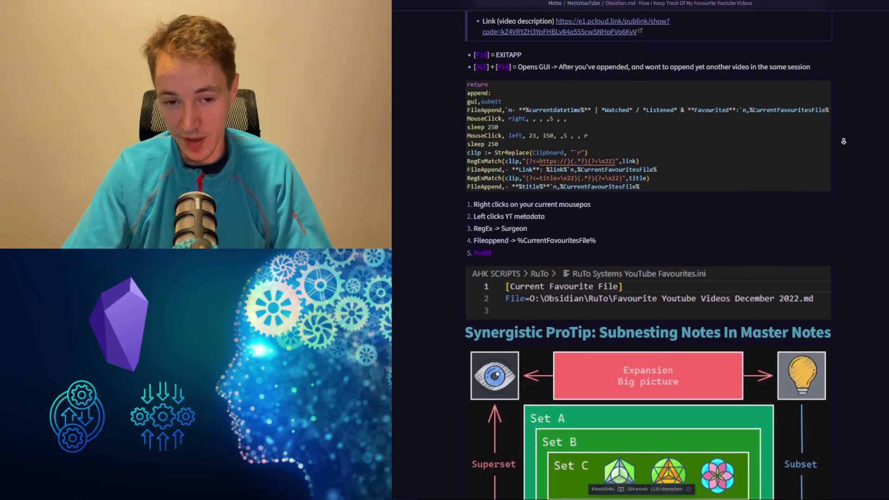
scroll(843, 141, down, 15)
scroll(851, 107, up, 6)
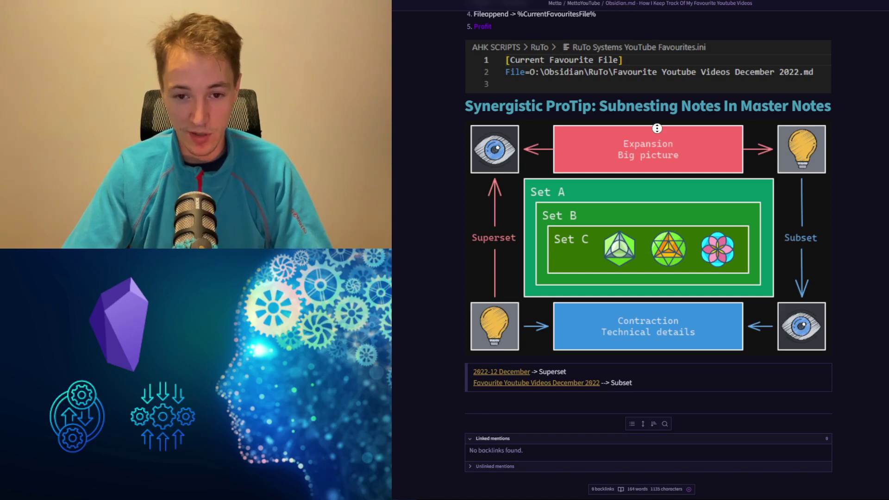
scroll(658, 142, down, 1)
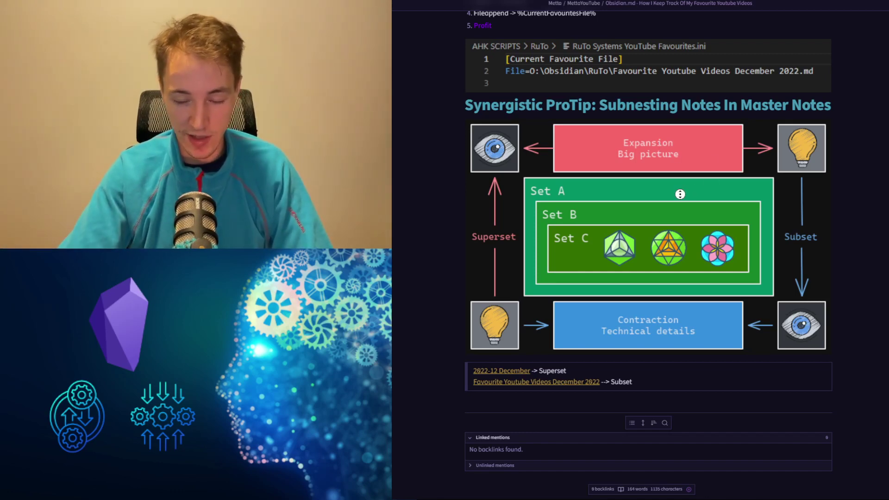
scroll(679, 194, up, 2)
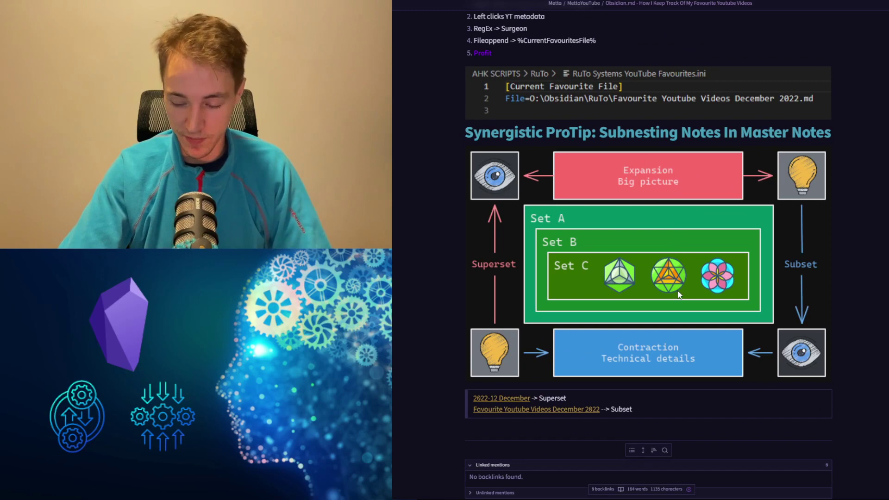
middle_click(679, 290)
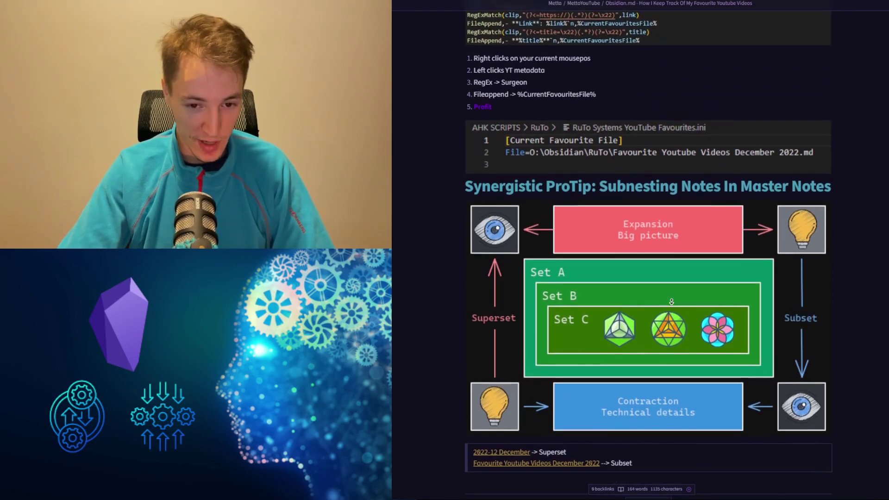
scroll(671, 302, down, 2)
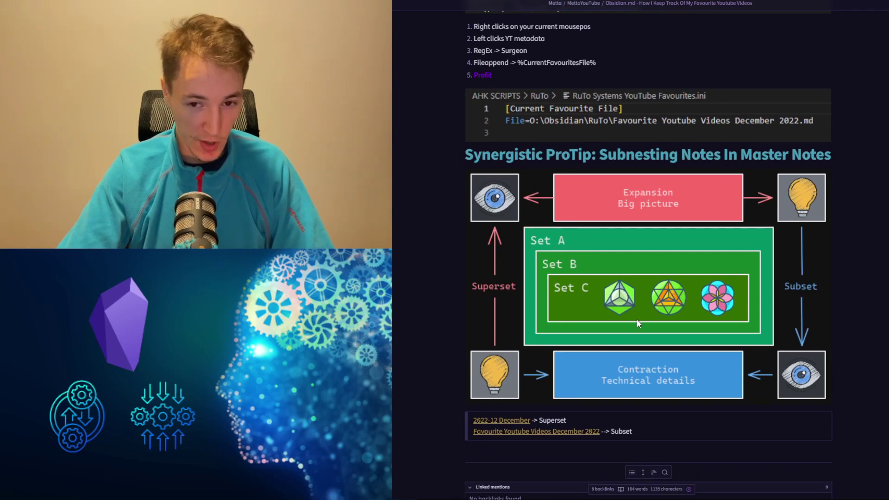
scroll(648, 319, up, 2)
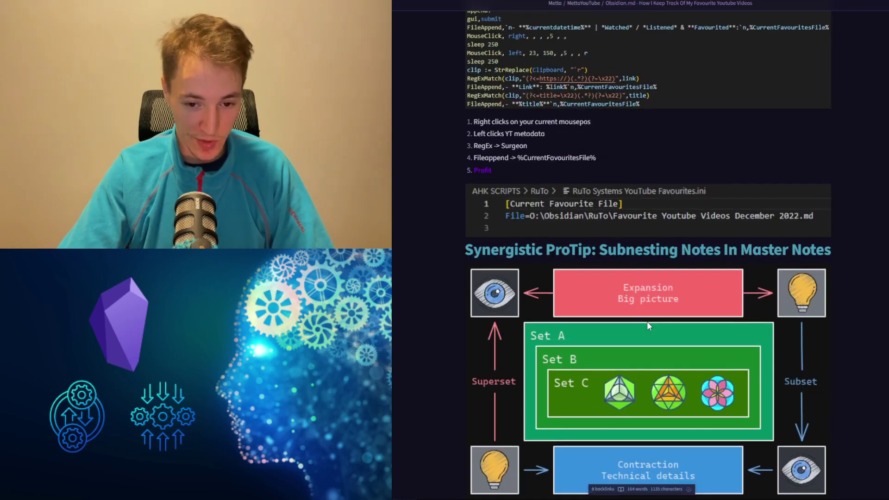
scroll(646, 321, down, 3)
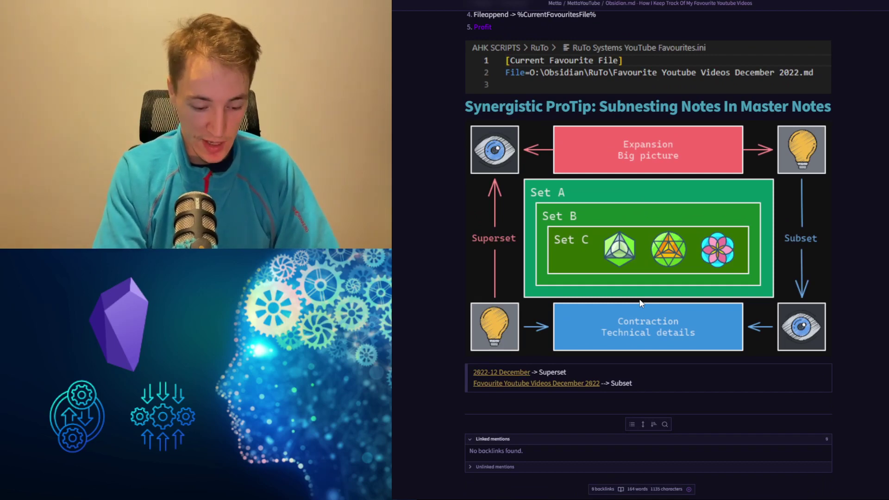
- Search the command palette for 'period', then dismiss it without running a command
key(ctrl+p)
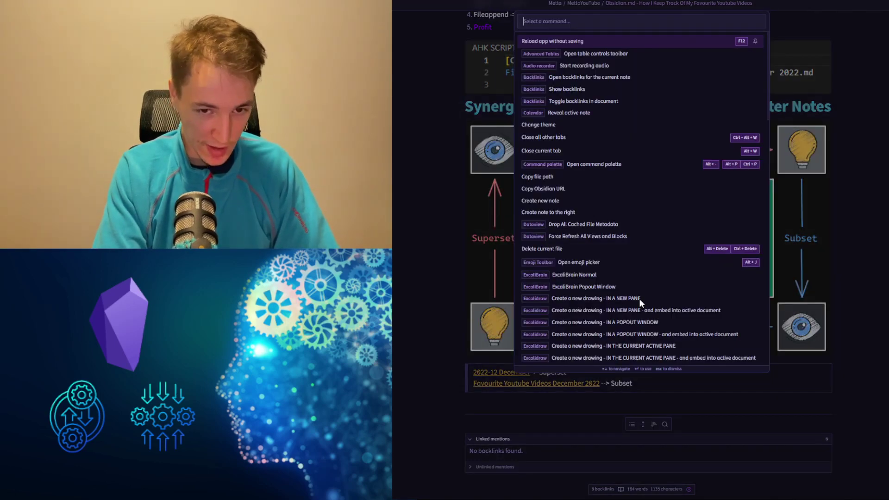
text(peiro)
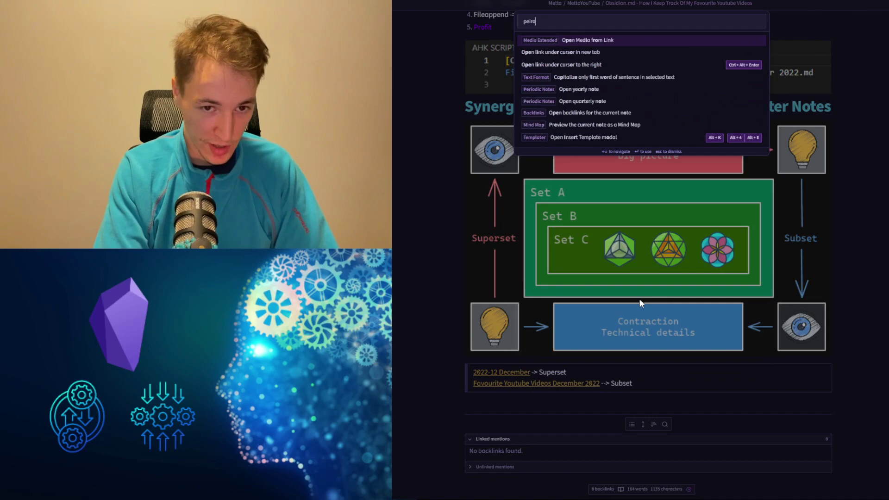
key(BackSpace)
key(BackSpace)
key(BackSpace)
text(riod)
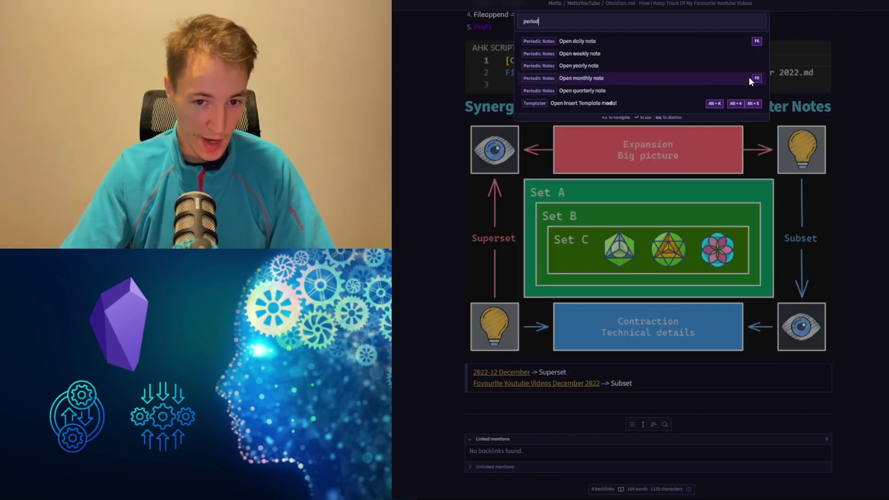
key(Escape)
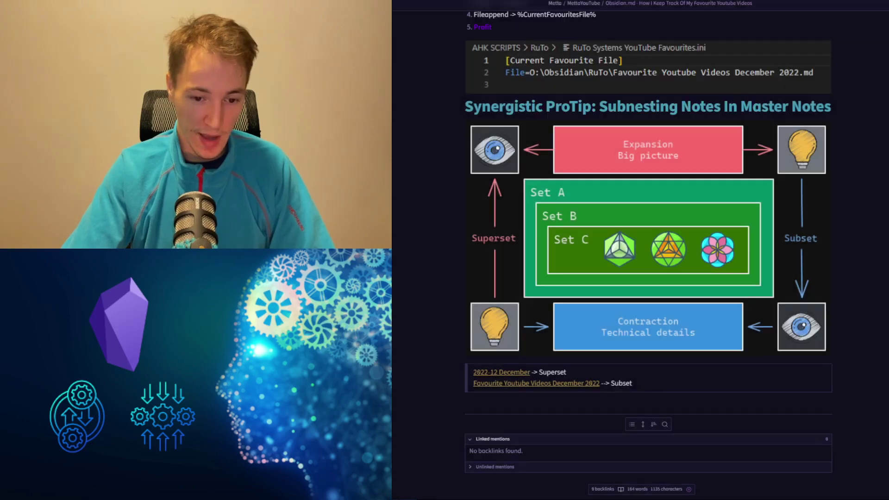
- Open the 2022-12 December monthly note and switch it into editing mode
mouse_move(516, 373)
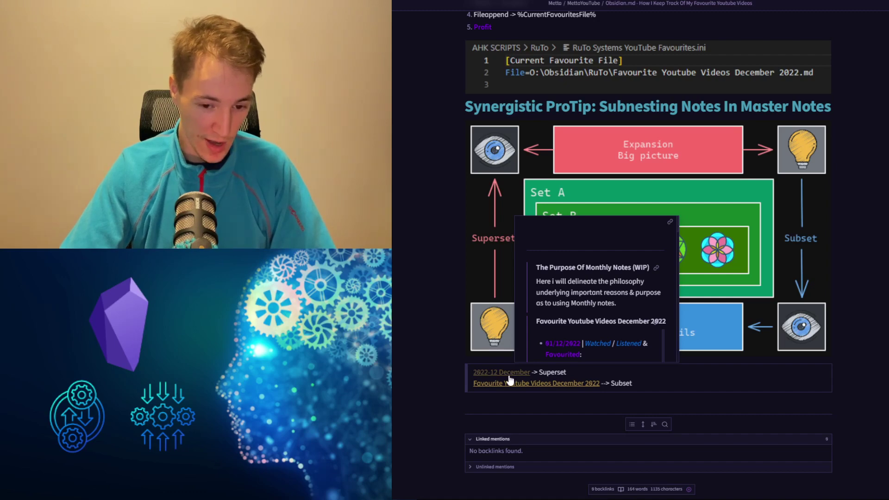
mouse_move(479, 389)
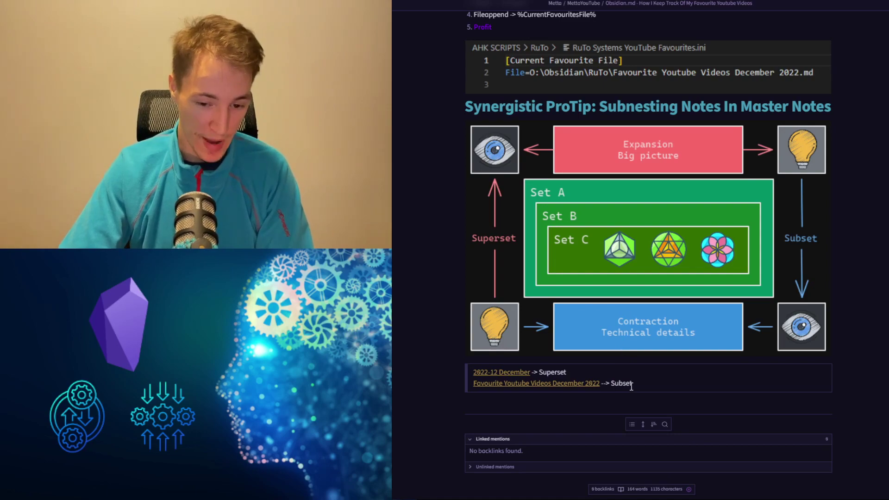
key(ctrl+alt+Left)
scroll(673, 138, up, 10)
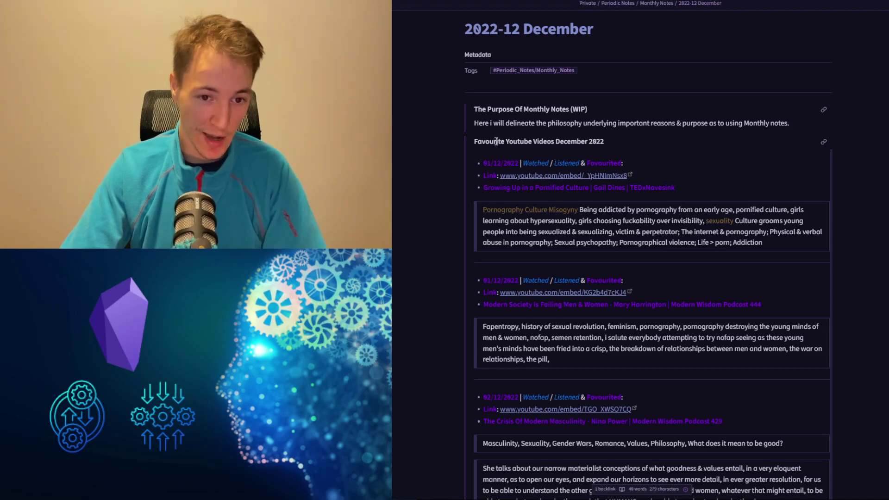
key(ctrl+e)
- Reveal the Favourite Youtube Videos December 2022 embed source and scroll through the three new entries
click(469, 171)
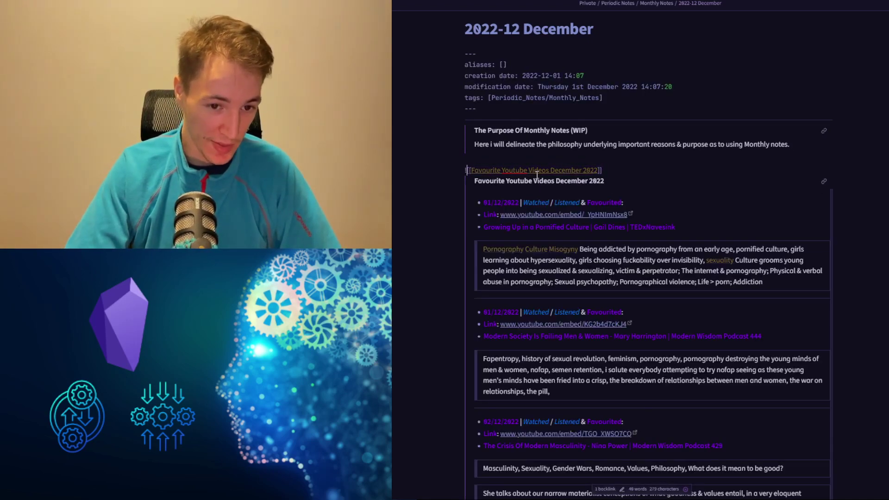
scroll(535, 174, down, 20)
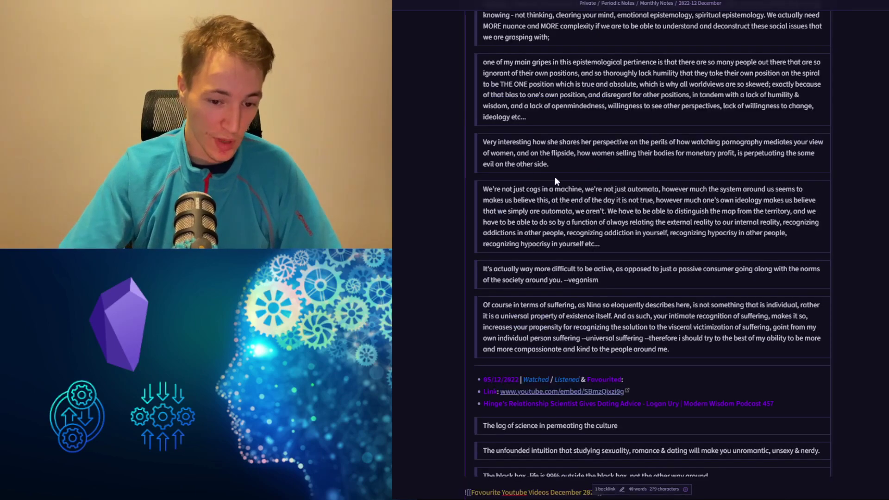
scroll(641, 209, down, 10)
scroll(642, 216, down, 20)
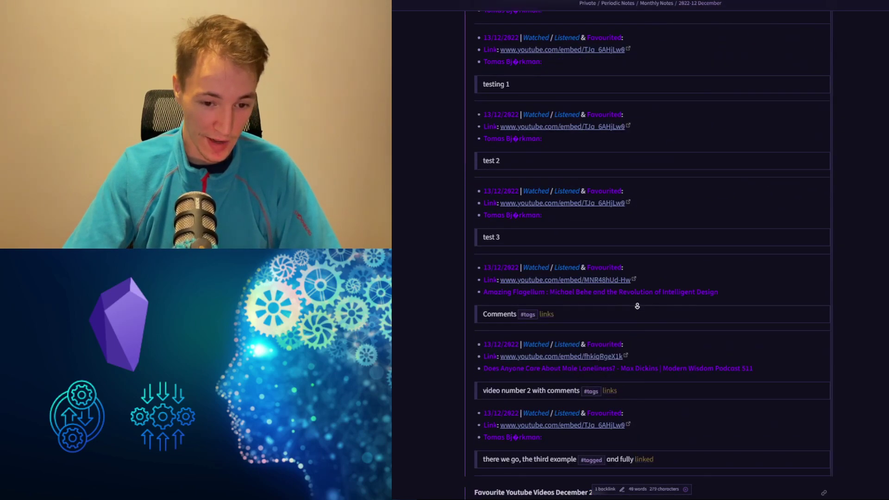
scroll(684, 346, up, 20)
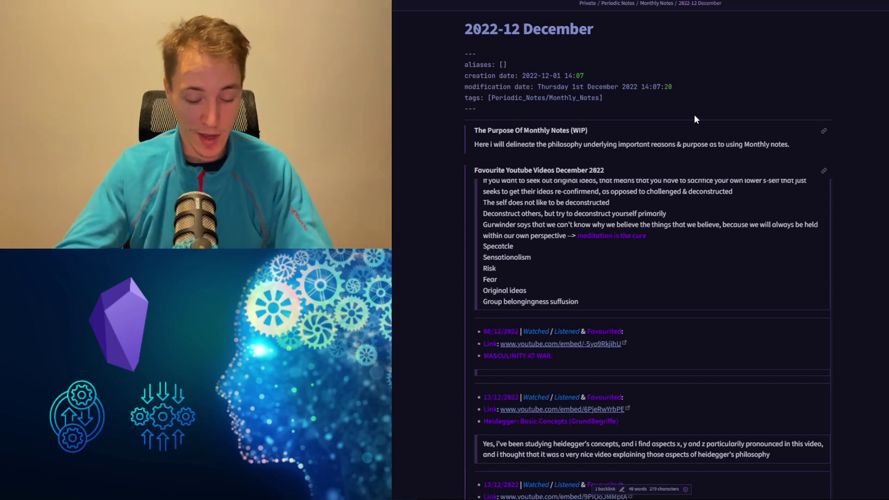
- Step back and forth through the 2022-12-12 daily and December notes, ending on the guide note
key(ctrl+alt+Left)
scroll(694, 119, down, 10)
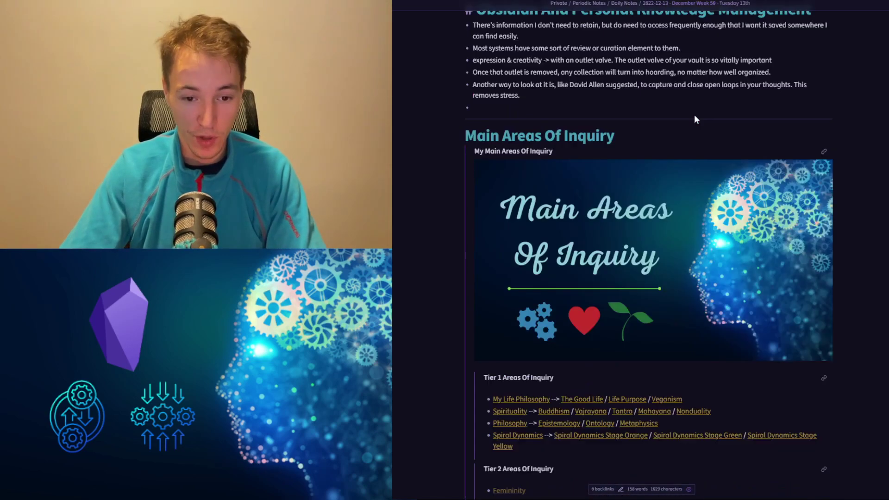
key(ctrl+alt+Left)
key(ctrl+alt+Left)
key(ctrl+alt+Left)
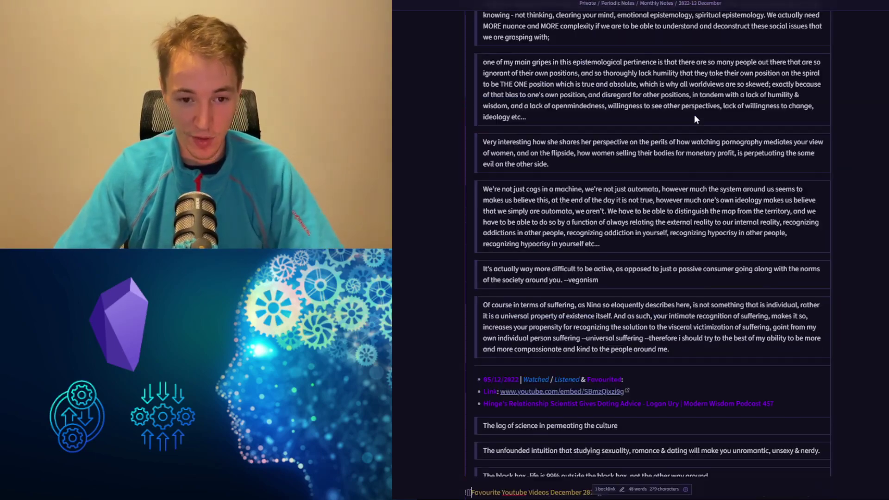
scroll(713, 22, up, 15)
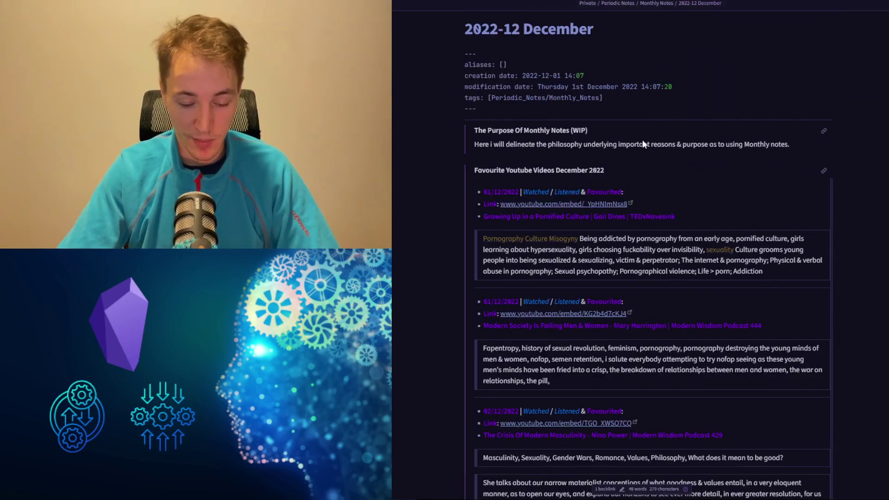
key(ctrl+alt+Right)
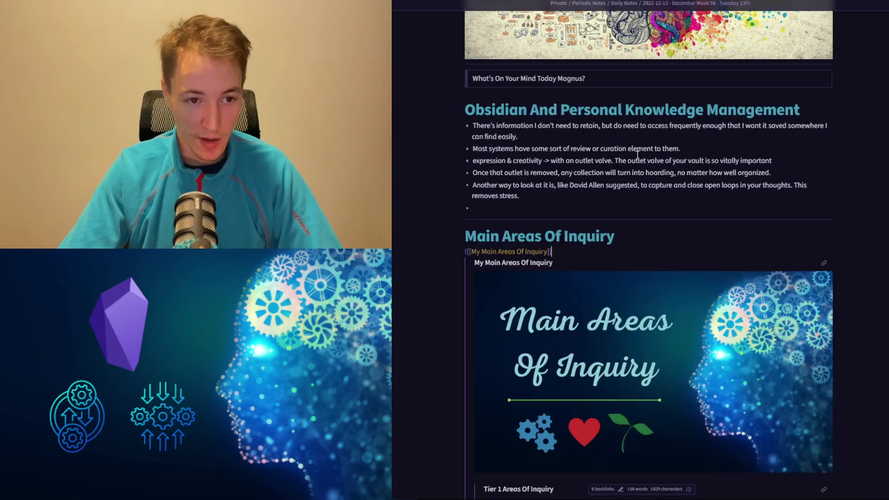
key(ctrl+alt+Right)
key(ctrl+alt+Left)
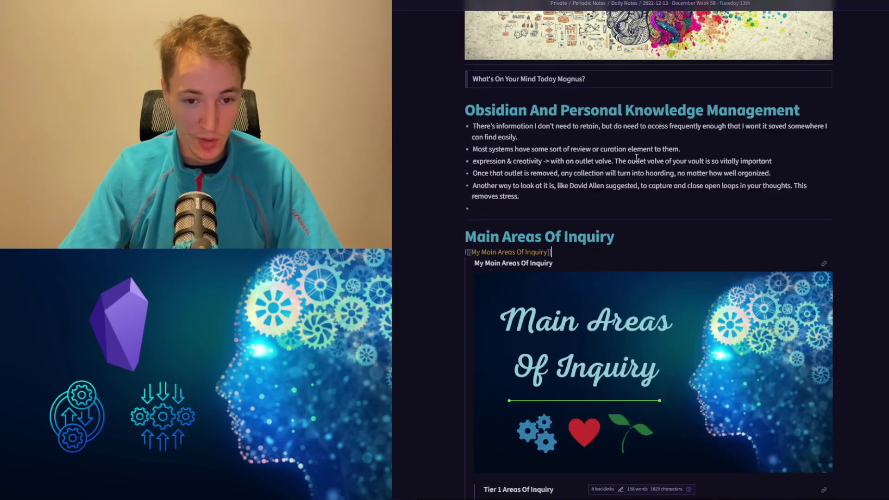
key(ctrl+alt+Right)
key(ctrl+alt+Left)
key(ctrl+alt+Left)
key(ctrl+alt+Left)
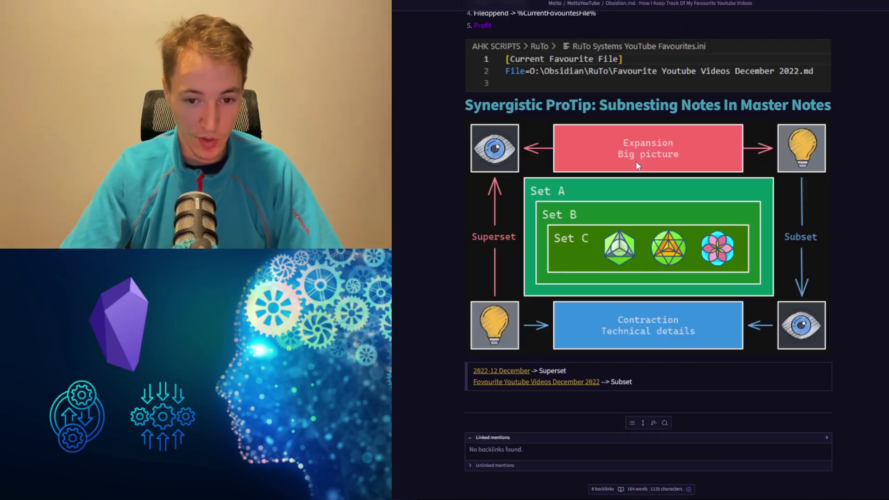
scroll(650, 184, up, 8)
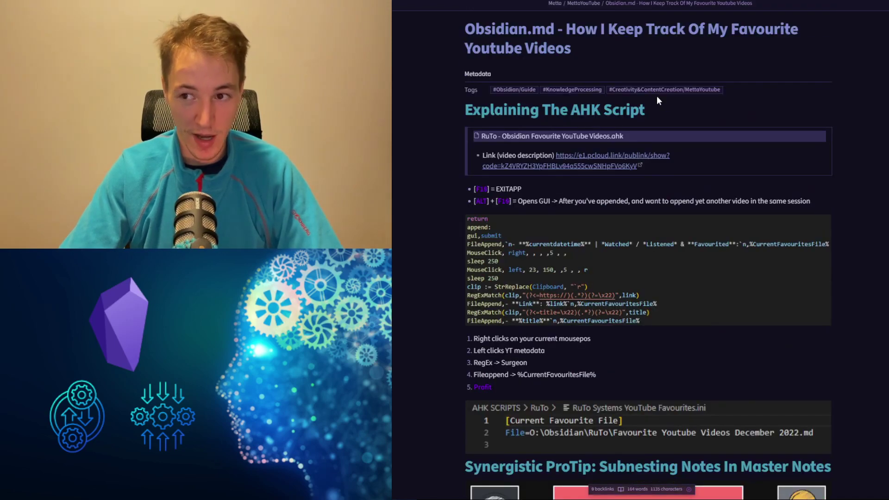